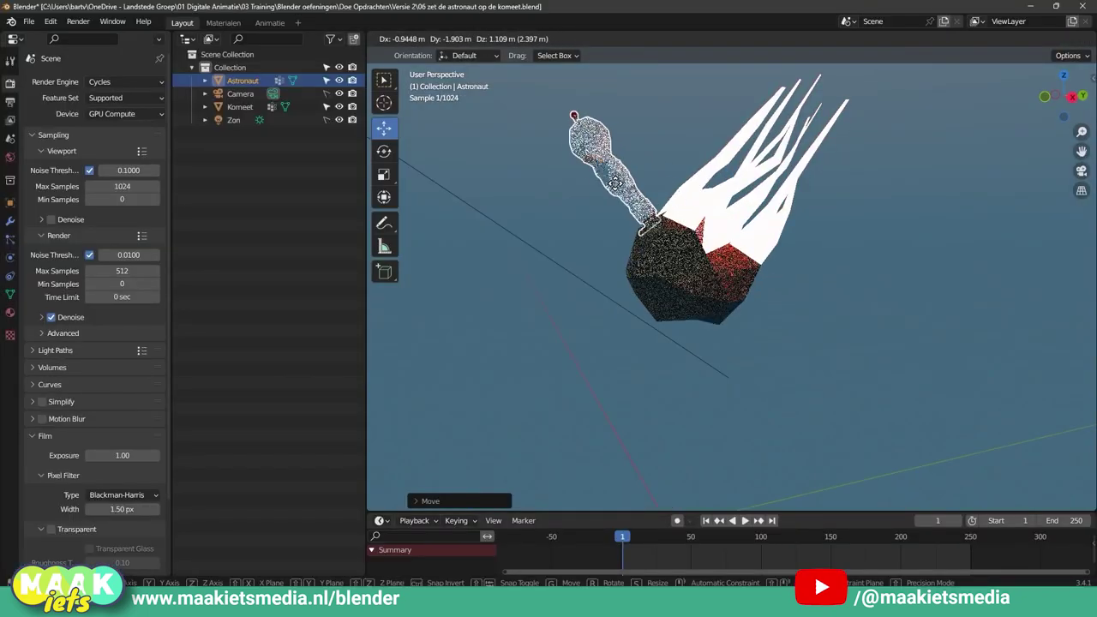
# Step: Confirm the astronaut's placement on top of the comet and orbit to check it
pyautogui.click(639, 240)
pyautogui.moveTo(651, 257); pyautogui.dragTo(779, 288, button='middle')
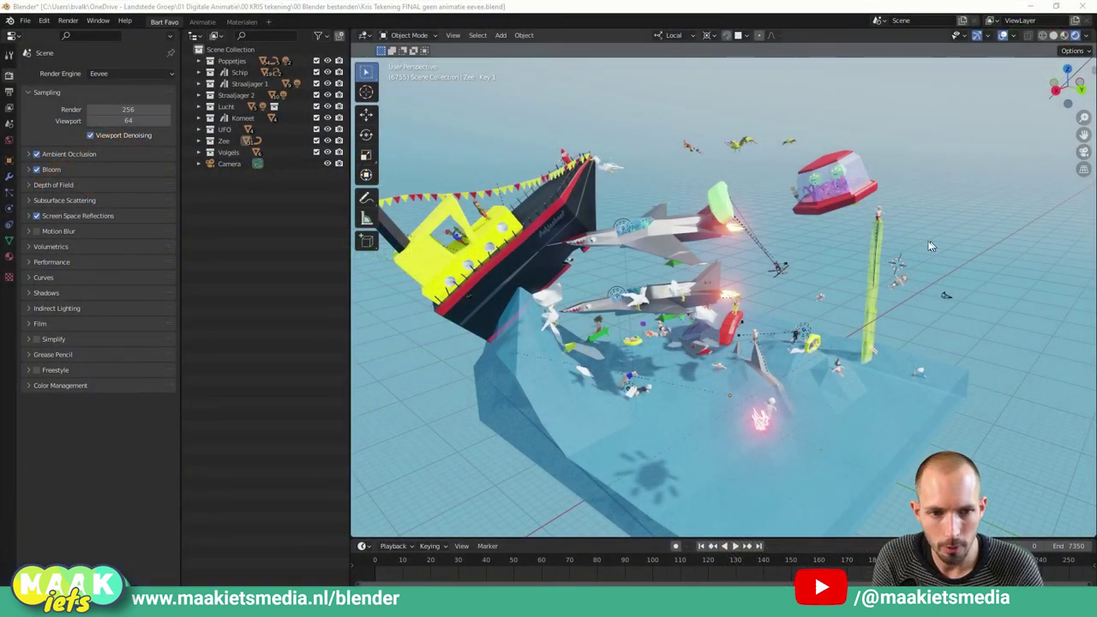
# Step: Orbit the ship scene, play the animation from frame 57, then stop back at frame 1
pyautogui.scroll(-3, 930, 246)
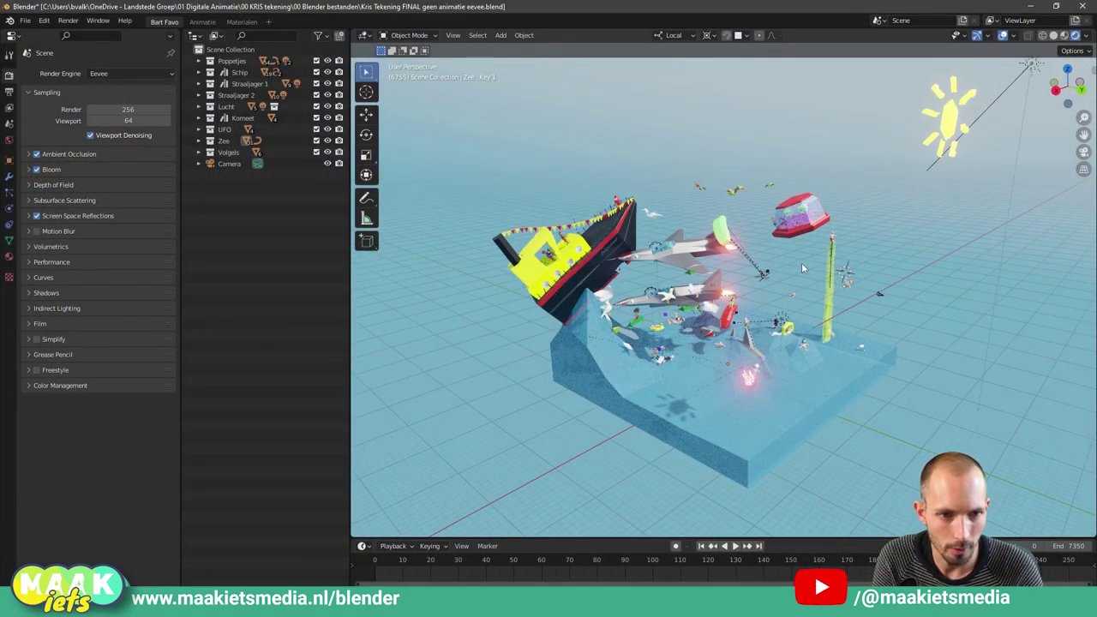
pyautogui.moveTo(803, 269)
pyautogui.mouseDown(button='middle')
pyautogui.moveTo(591, 267)
pyautogui.moveTo(576, 301)
pyautogui.moveTo(763, 262)
pyautogui.moveTo(957, 258)
pyautogui.mouseUp(button='middle')
pyautogui.moveTo(841, 293); pyautogui.dragTo(599, 395, button='middle')
pyautogui.click(534, 569)
pyautogui.press('space')
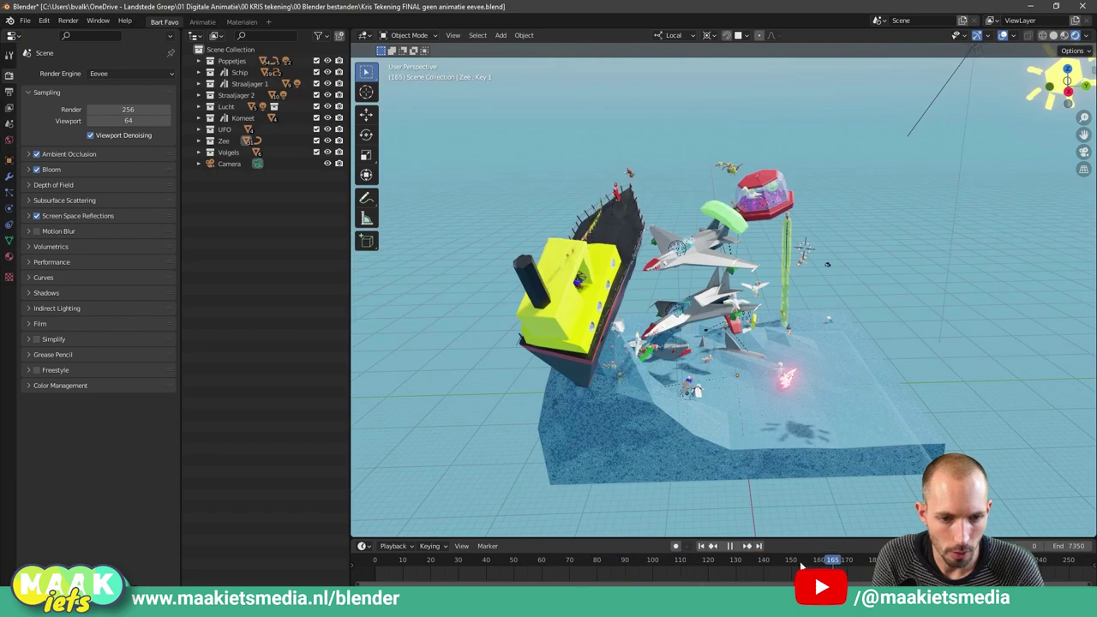
pyautogui.scroll(-3, 702, 287)
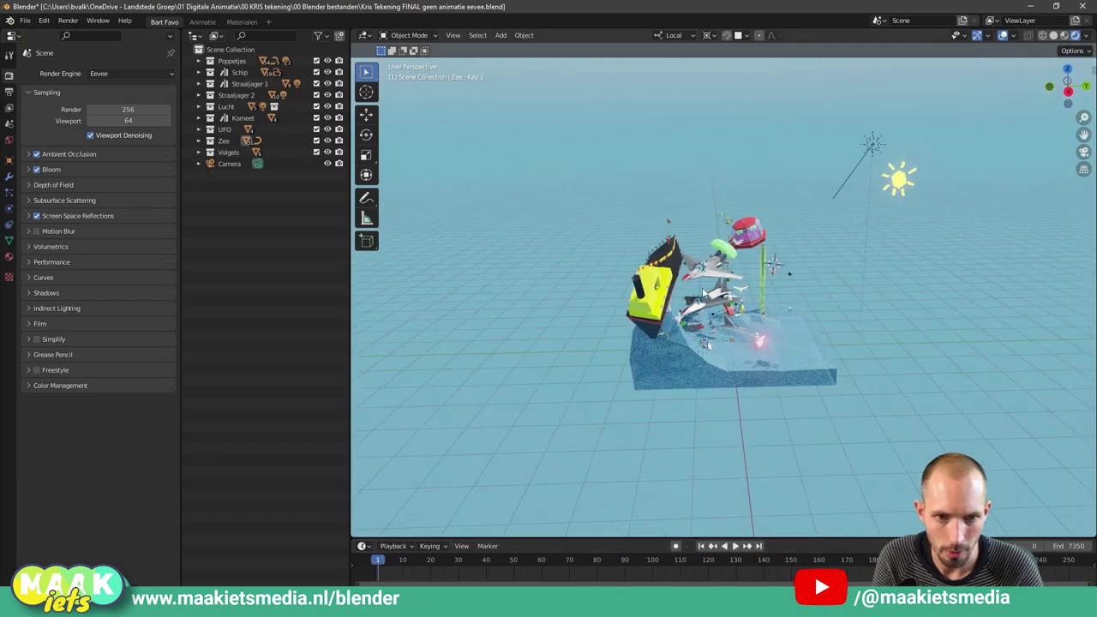
pyautogui.scroll(5, 702, 287)
pyautogui.press('Escape')
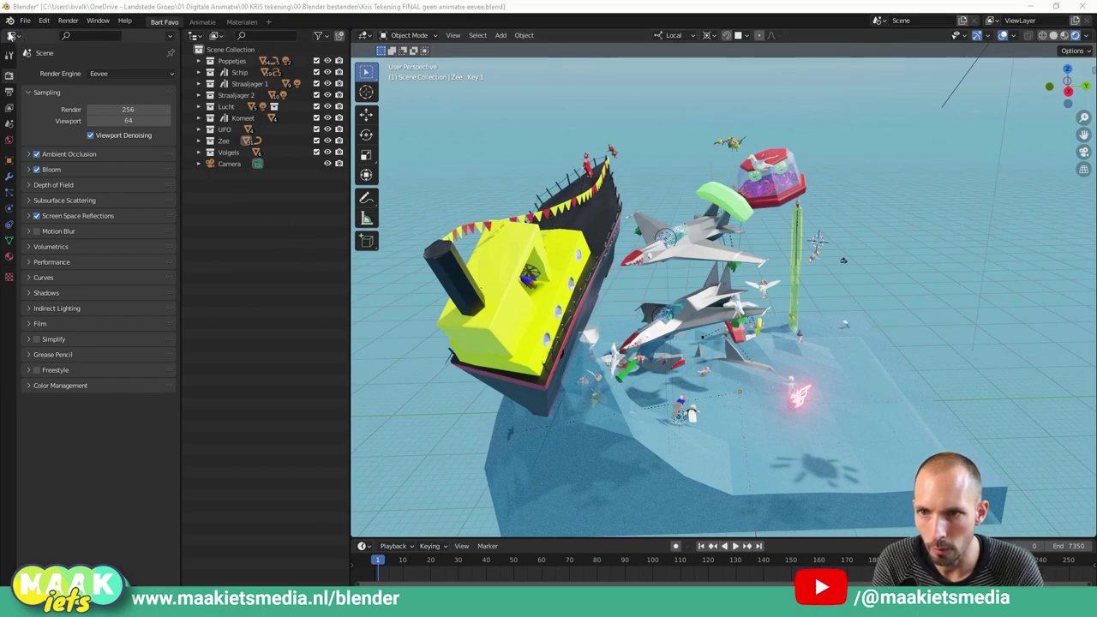
# Step: Select the upper jet Straaljager 1, then the Camera object
pyautogui.moveTo(4, 30)
pyautogui.mouseDown()
pyautogui.moveTo(178, 417)
pyautogui.moveTo(185, 409)
pyautogui.mouseUp()
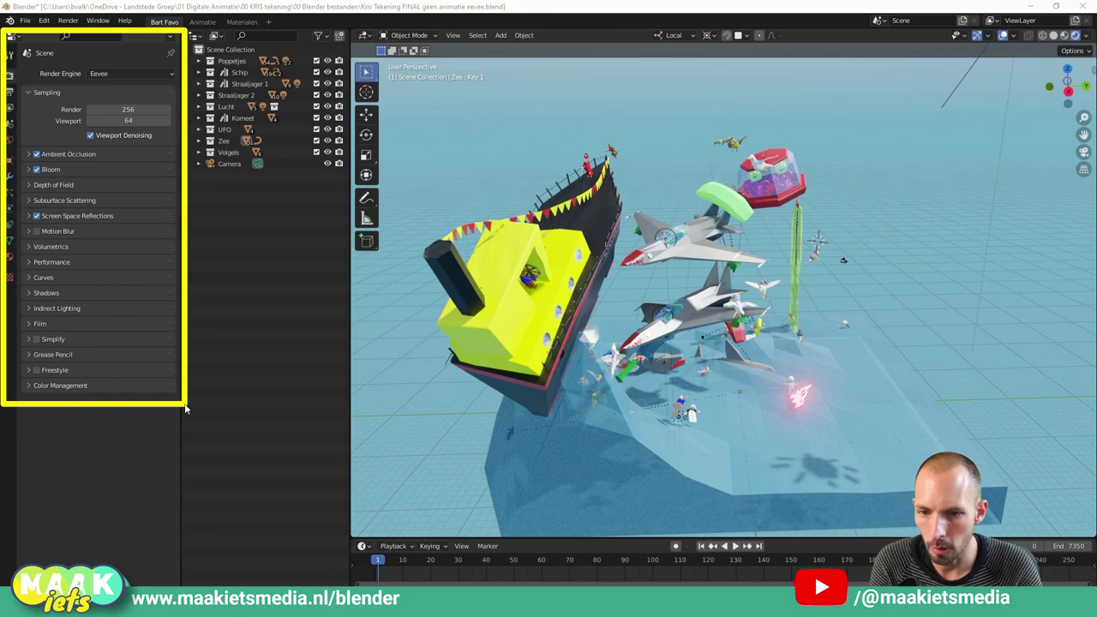
pyautogui.moveTo(281, 346); pyautogui.dragTo(11, 295)
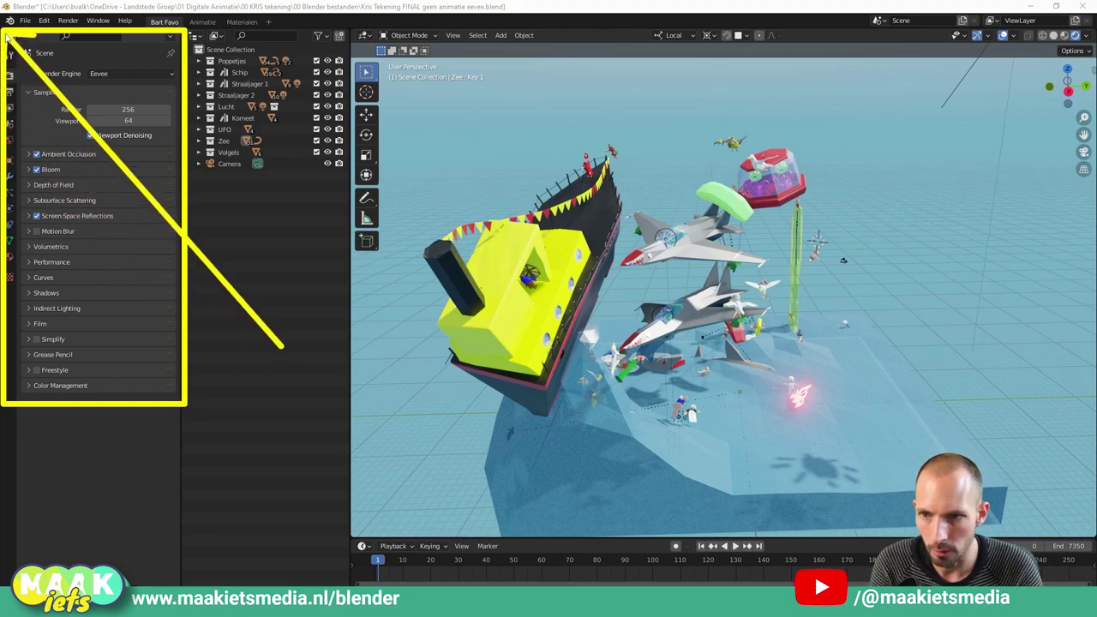
pyautogui.press('Escape')
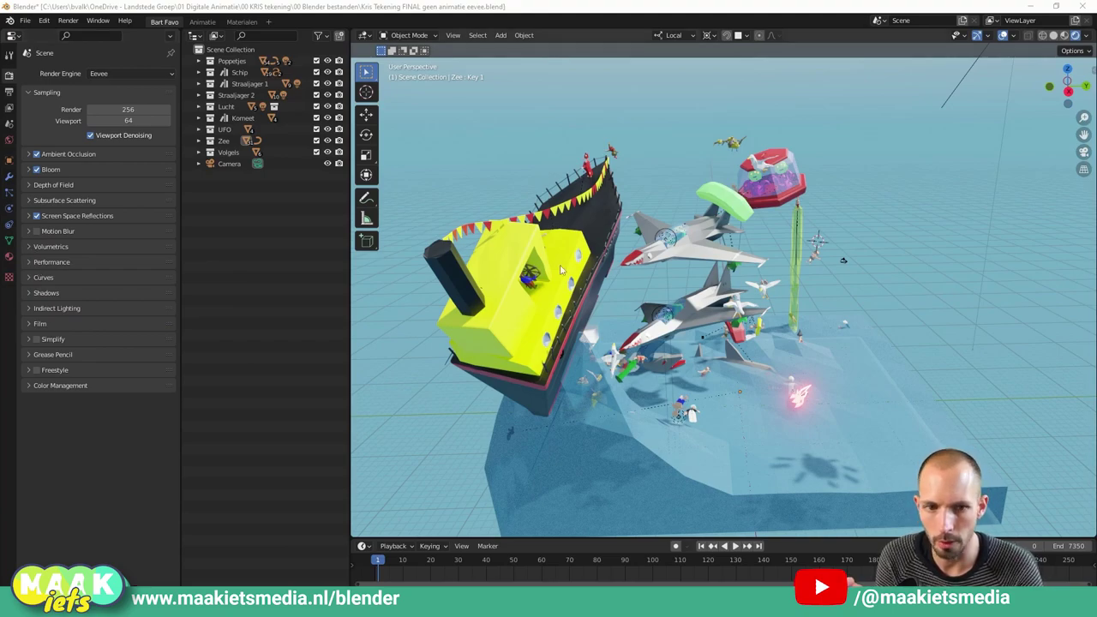
pyautogui.click(701, 255)
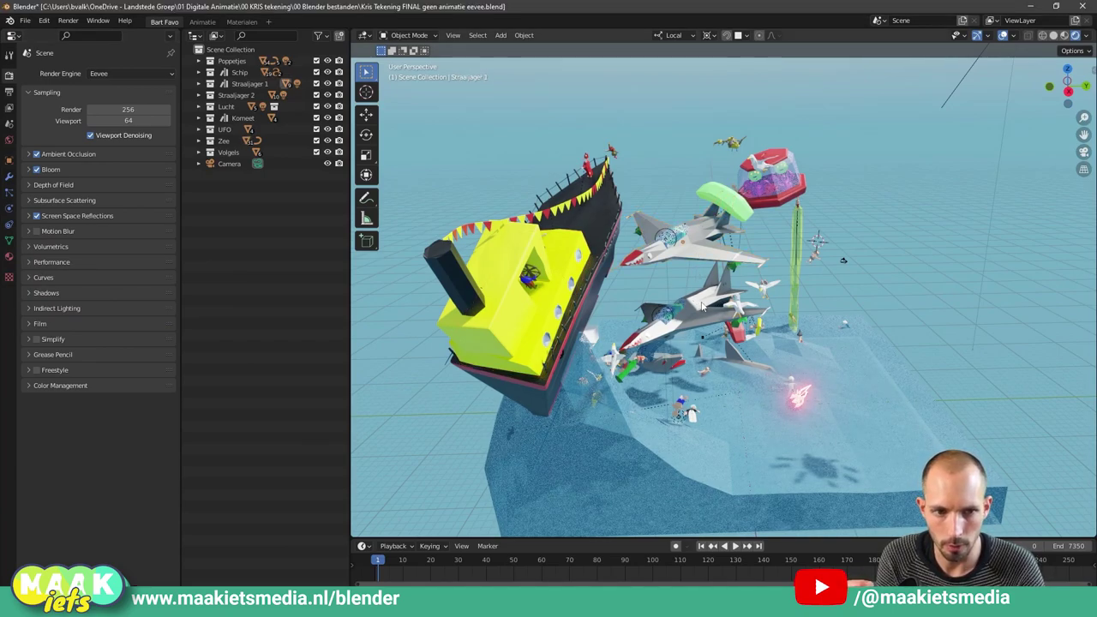
pyautogui.click(842, 262)
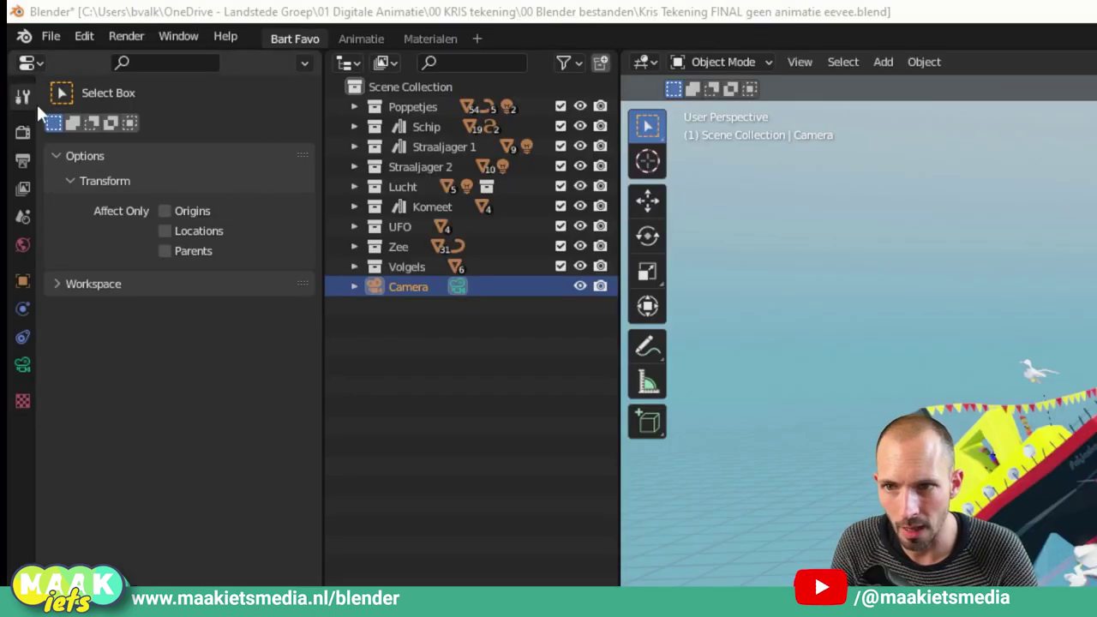
# Step: Deselect the camera and toggle the viewport toolbar off and back on
pyautogui.click(806, 329)
pyautogui.press('t')
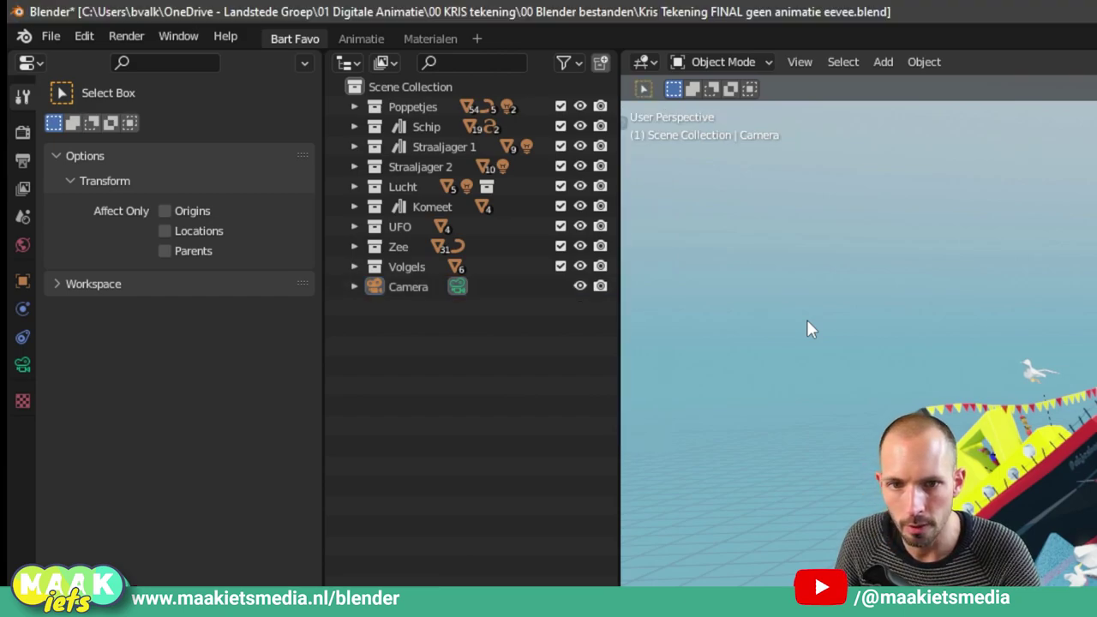
pyautogui.press('t')
pyautogui.press('t')
pyautogui.press('t')
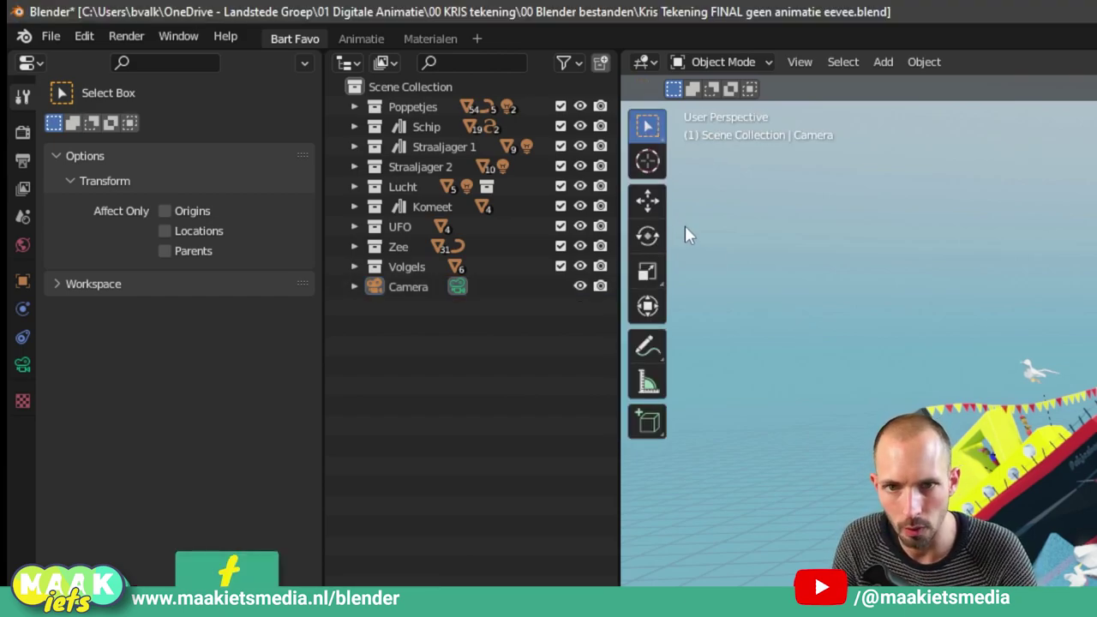
# Step: Cycle through the Cursor, Move, Rotate and Scale tools, ending on Transform
pyautogui.click(647, 161)
pyautogui.click(647, 200)
pyautogui.click(647, 235)
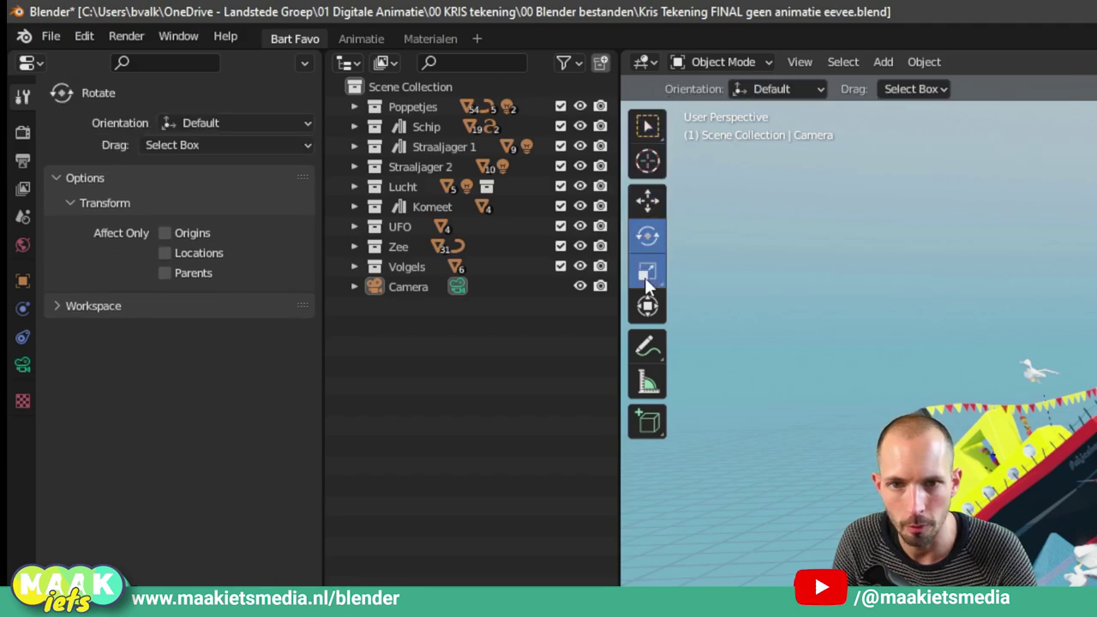
pyautogui.click(645, 277)
pyautogui.click(647, 305)
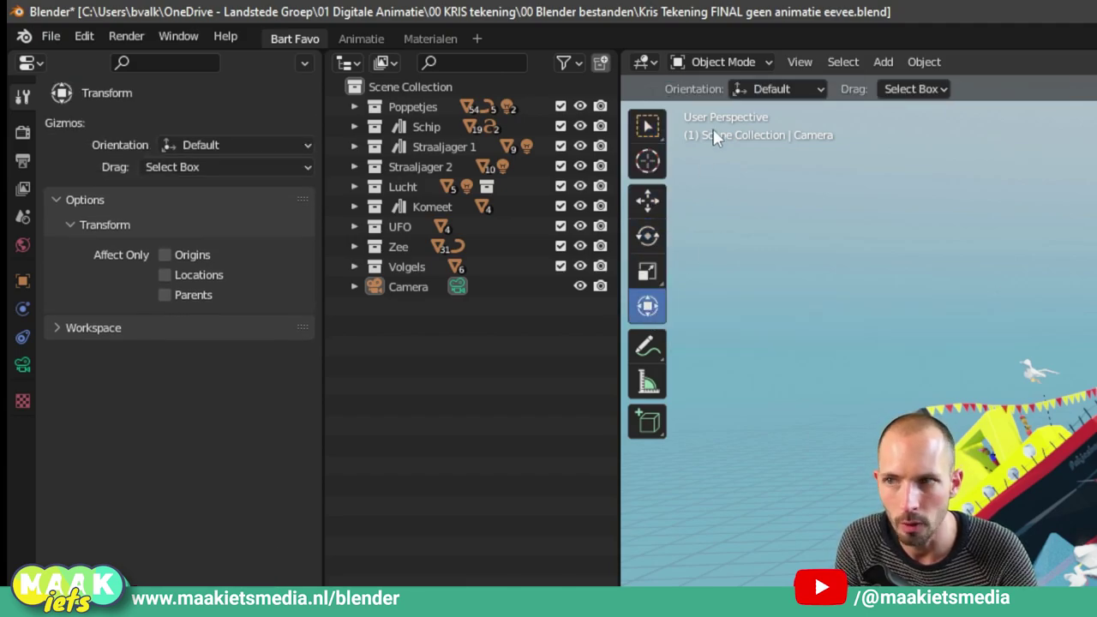
pyautogui.moveTo(750, 247)
pyautogui.mouseDown()
pyautogui.moveTo(923, 117)
pyautogui.moveTo(32, 99)
pyautogui.moveTo(166, 142)
pyautogui.moveTo(54, 237)
pyautogui.moveTo(299, 143)
pyautogui.moveTo(724, 122)
pyautogui.moveTo(943, 93)
pyautogui.moveTo(857, 93)
pyautogui.moveTo(815, 110)
pyautogui.moveTo(947, 107)
pyautogui.moveTo(26, 84)
pyautogui.moveTo(17, 93)
pyautogui.moveTo(122, 152)
pyautogui.moveTo(74, 245)
pyautogui.moveTo(196, 259)
pyautogui.moveTo(190, 274)
pyautogui.mouseUp()
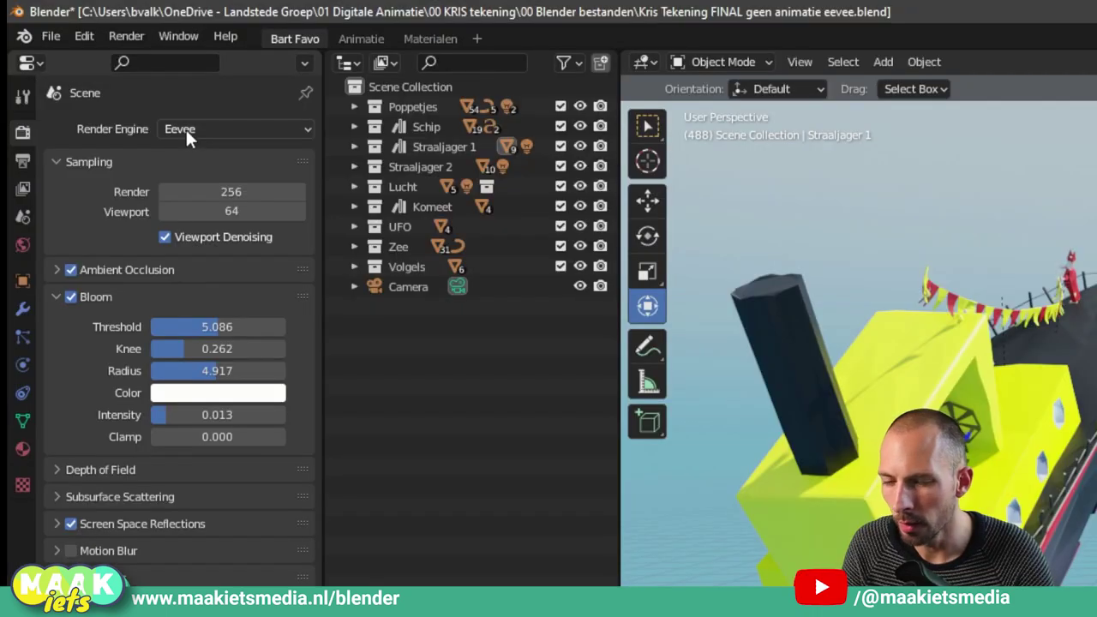
# Step: Switch the render engine from Eevee to Cycles and check the Device options
pyautogui.click(101, 74)
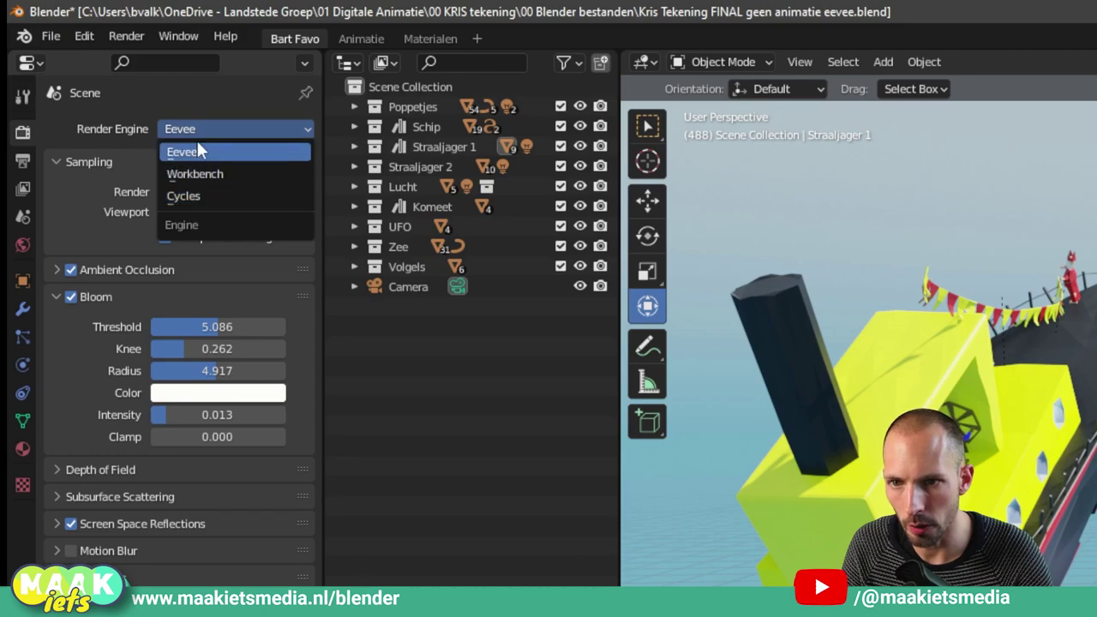
pyautogui.click(197, 140)
pyautogui.click(197, 143)
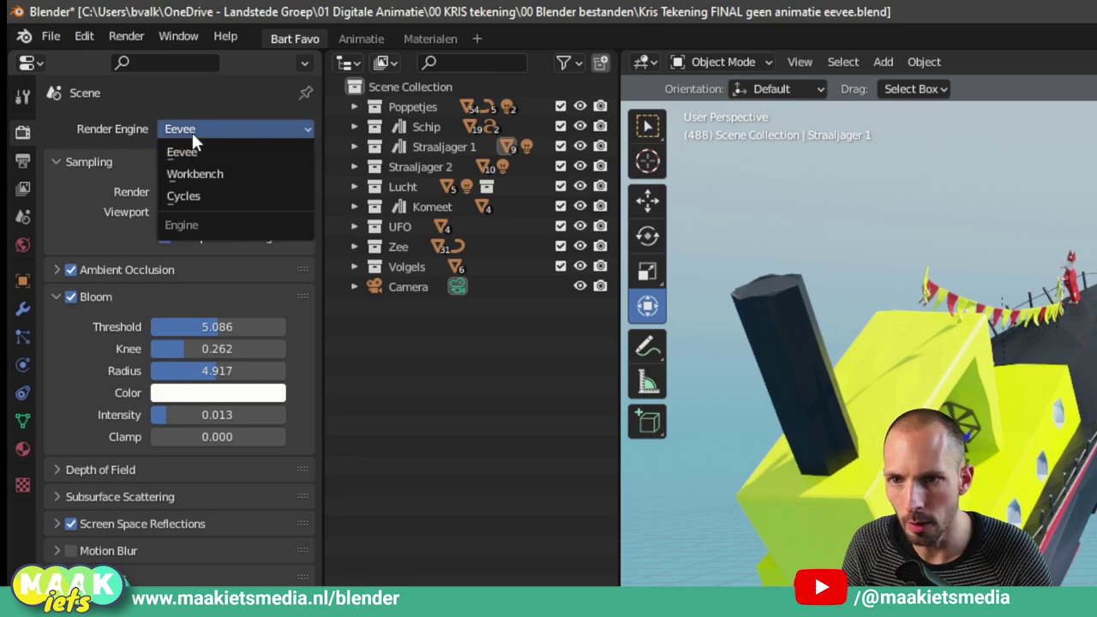
pyautogui.click(192, 193)
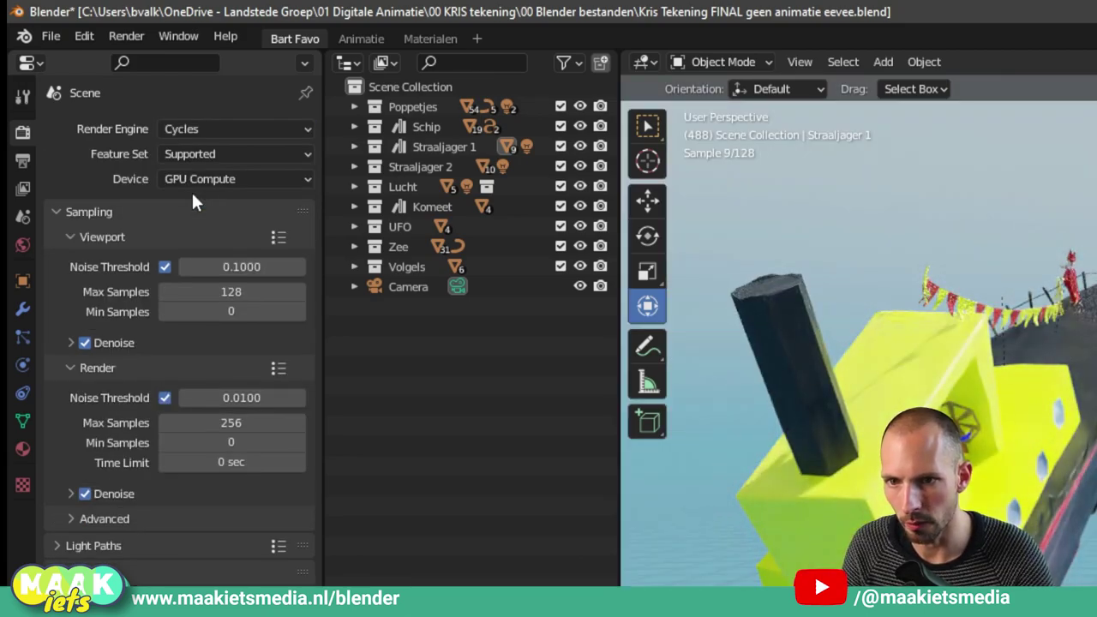
pyautogui.click(200, 178)
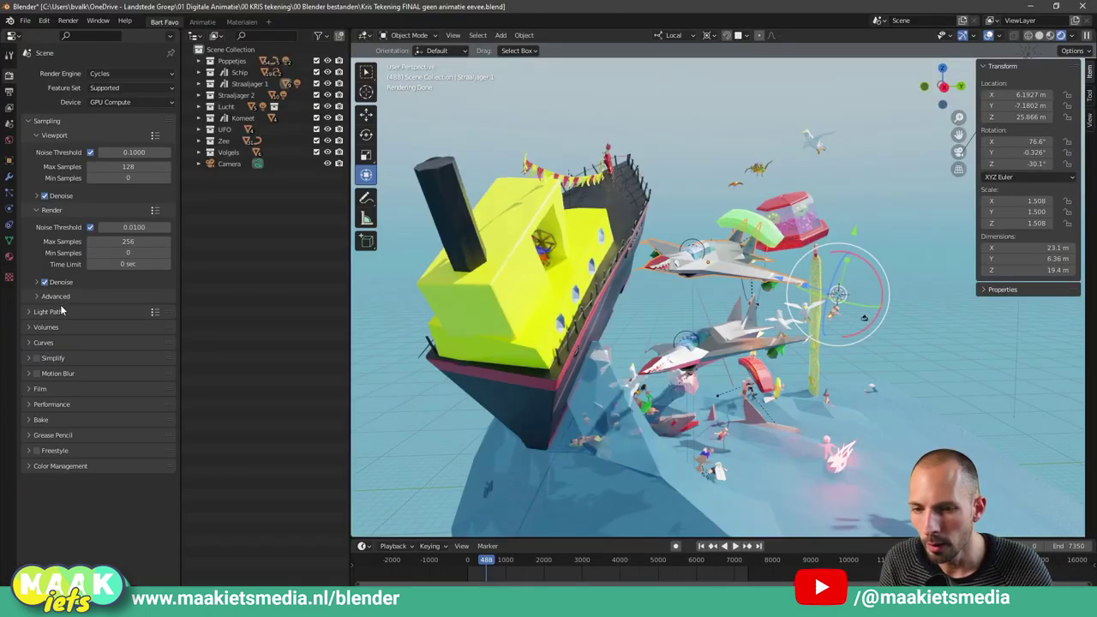
# Step: Orbit to look down on the scene, hide the sidebar, and show the Output settings
pyautogui.moveTo(770, 300)
pyautogui.mouseDown(button='middle')
pyautogui.moveTo(624, 322)
pyautogui.moveTo(637, 337)
pyautogui.moveTo(703, 326)
pyautogui.mouseUp(button='middle')
pyautogui.click(65, 23)
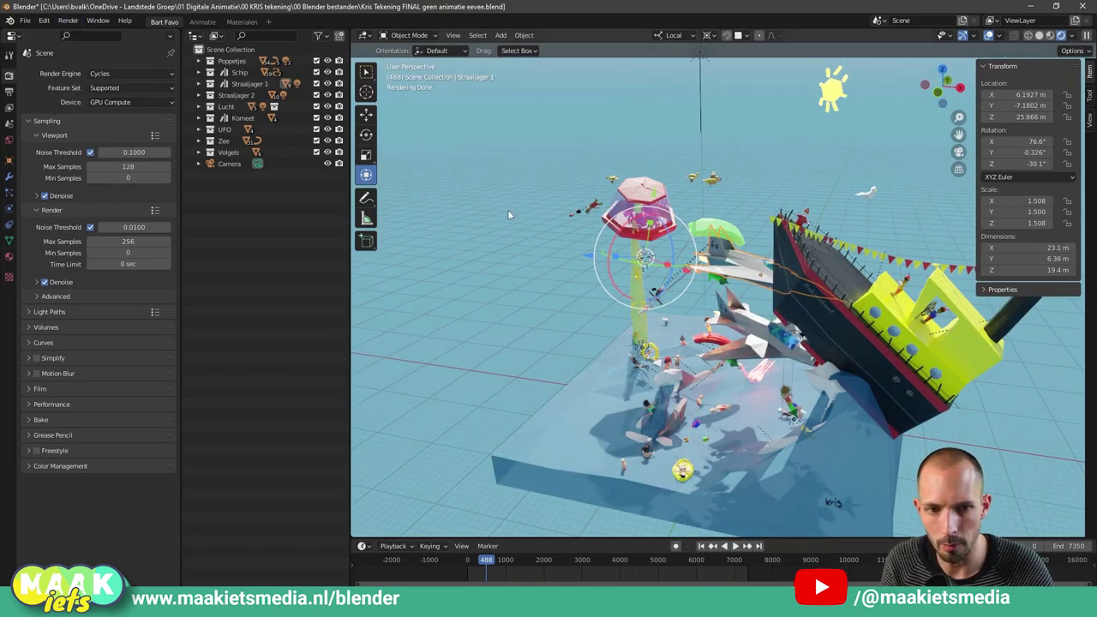
pyautogui.click(507, 282)
pyautogui.moveTo(507, 288)
pyautogui.mouseDown(button='middle')
pyautogui.moveTo(634, 298)
pyautogui.moveTo(641, 283)
pyautogui.moveTo(673, 364)
pyautogui.moveTo(641, 365)
pyautogui.moveTo(686, 388)
pyautogui.mouseUp(button='middle')
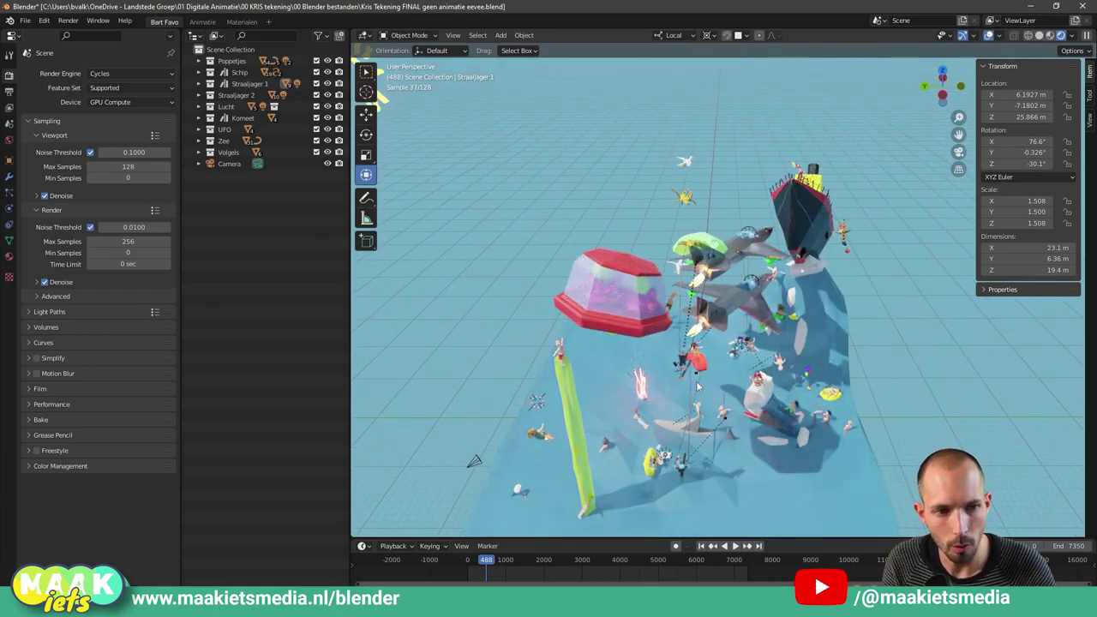
pyautogui.press('n')
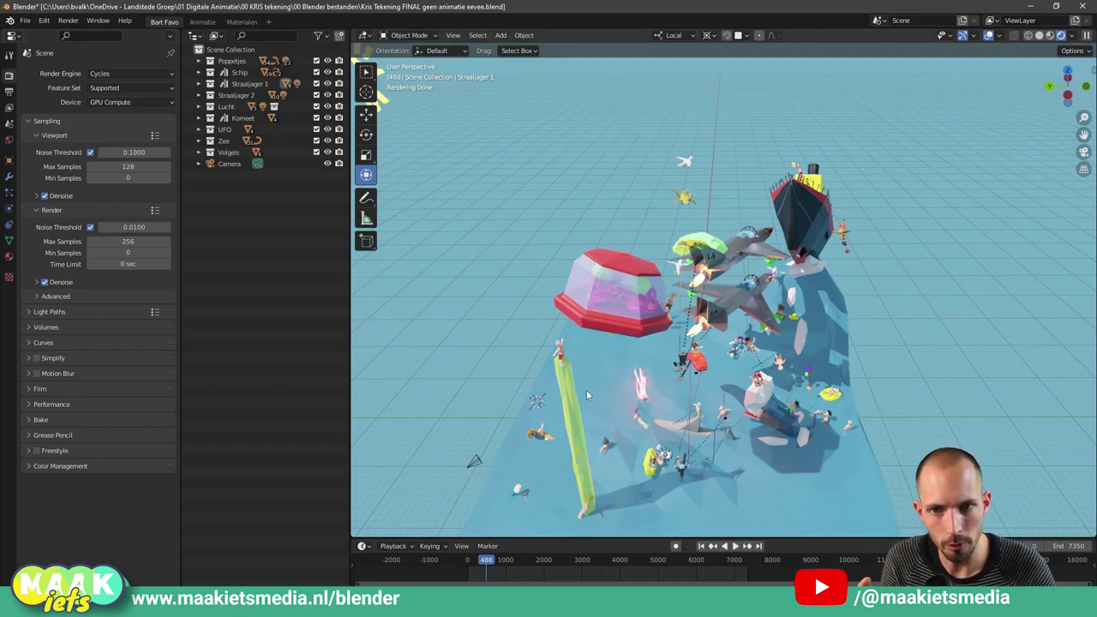
pyautogui.click(9, 93)
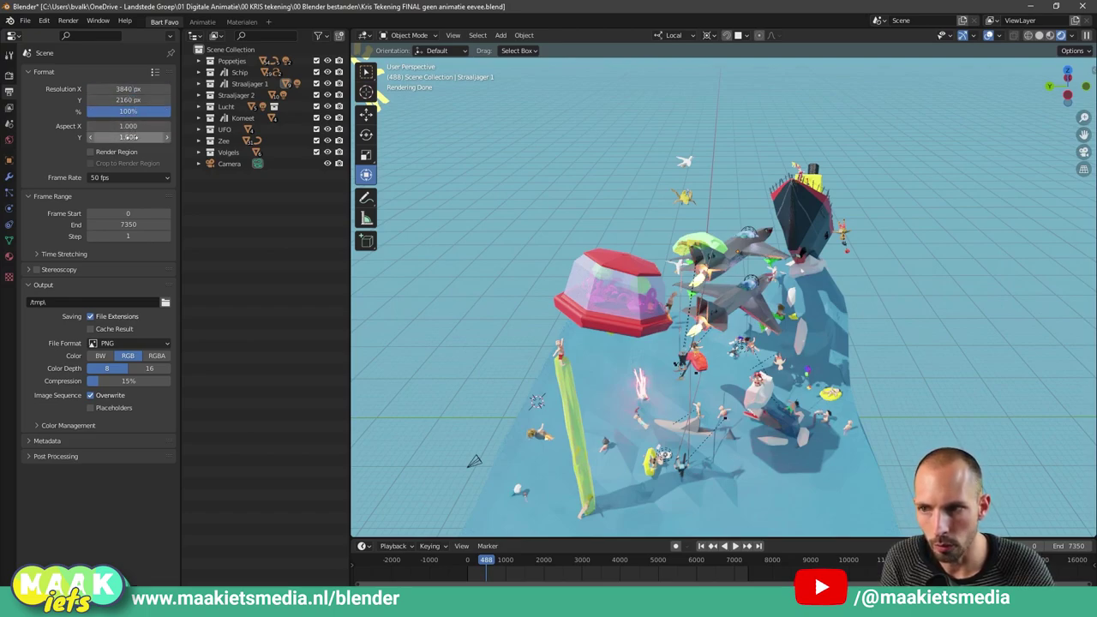
pyautogui.click(111, 177)
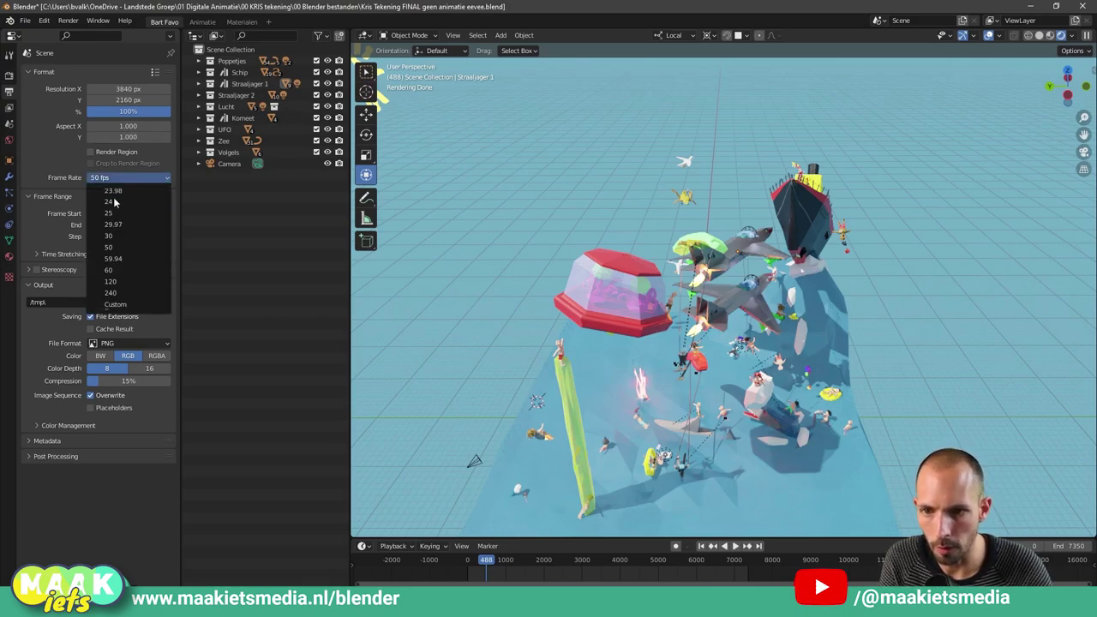
pyautogui.click(114, 213)
pyautogui.click(112, 178)
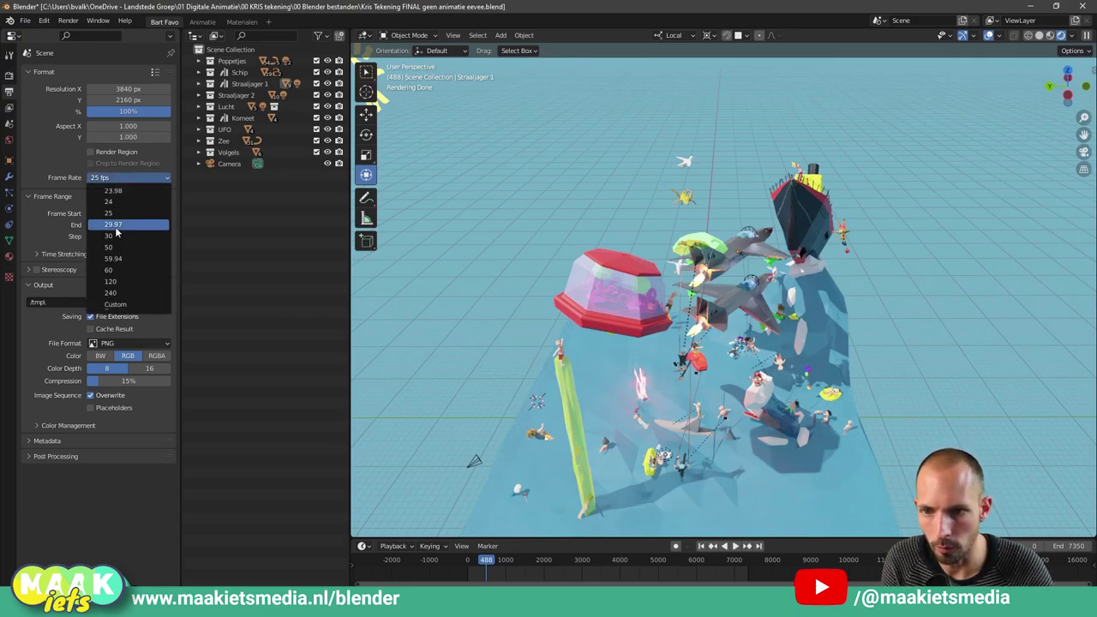
pyautogui.click(112, 249)
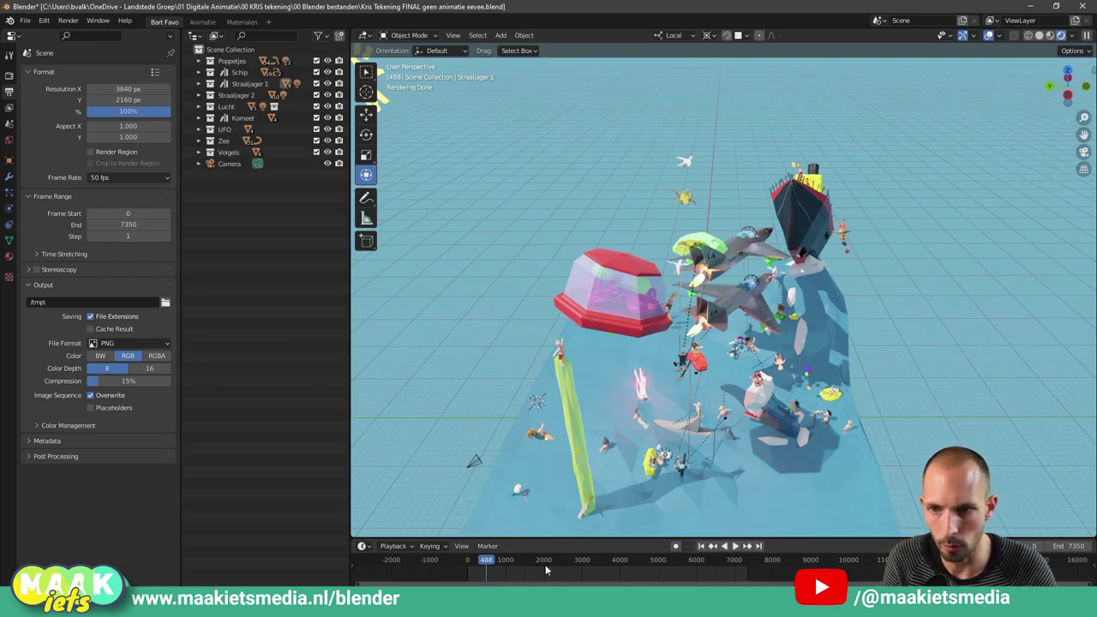
pyautogui.click(166, 303)
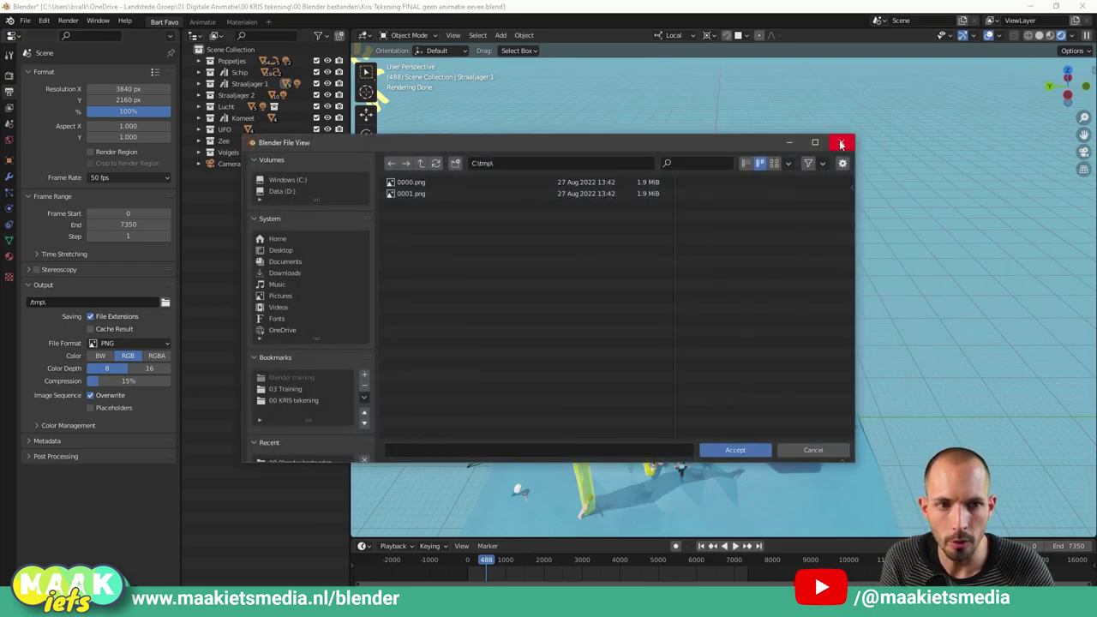
pyautogui.click(840, 143)
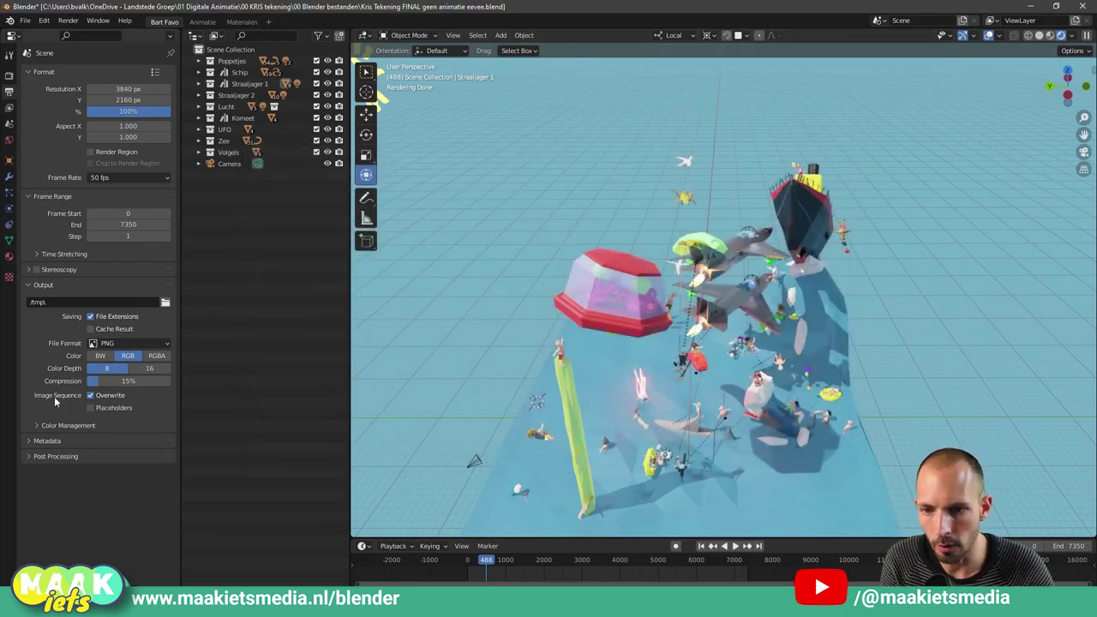
pyautogui.click(127, 343)
pyautogui.click(127, 344)
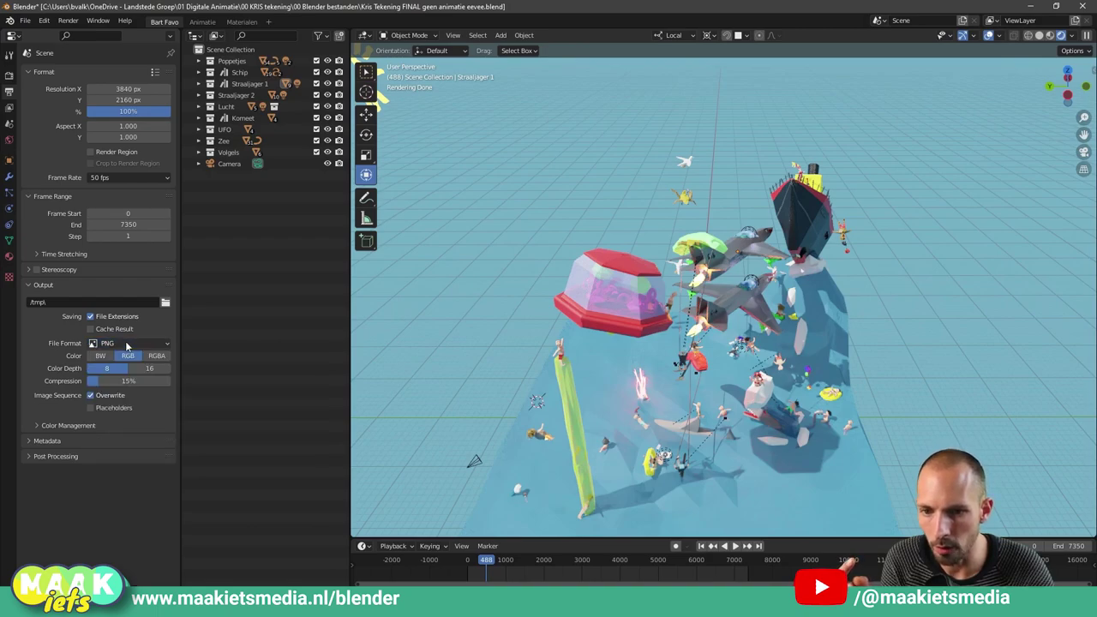
pyautogui.click(128, 344)
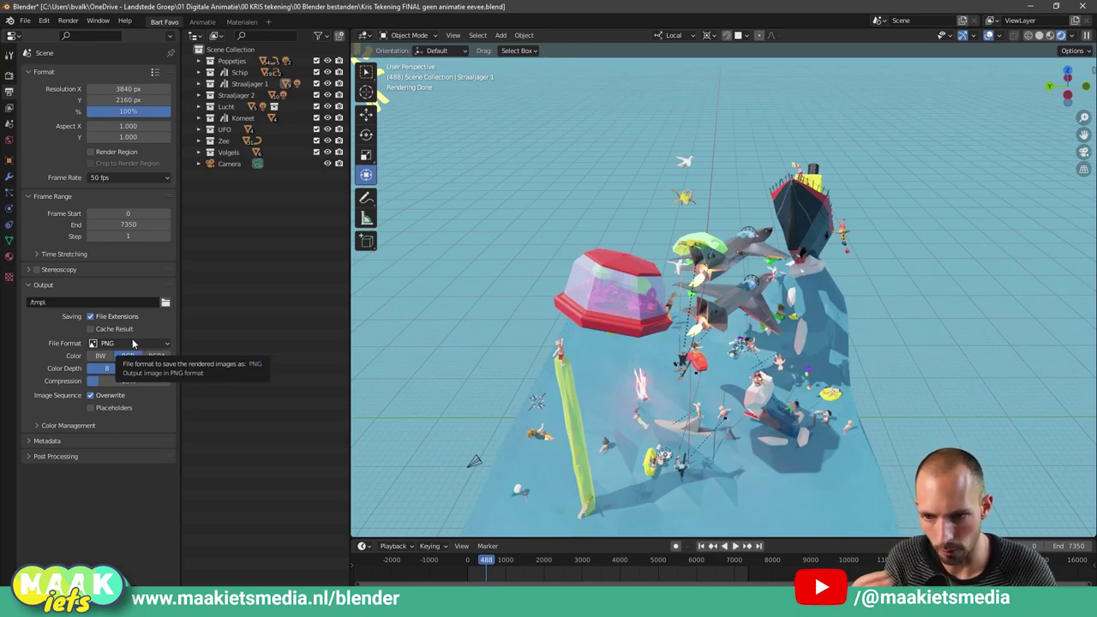
# Step: Look over the View Layer settings, orbit to see the sun, then display the Scene settings
pyautogui.click(10, 108)
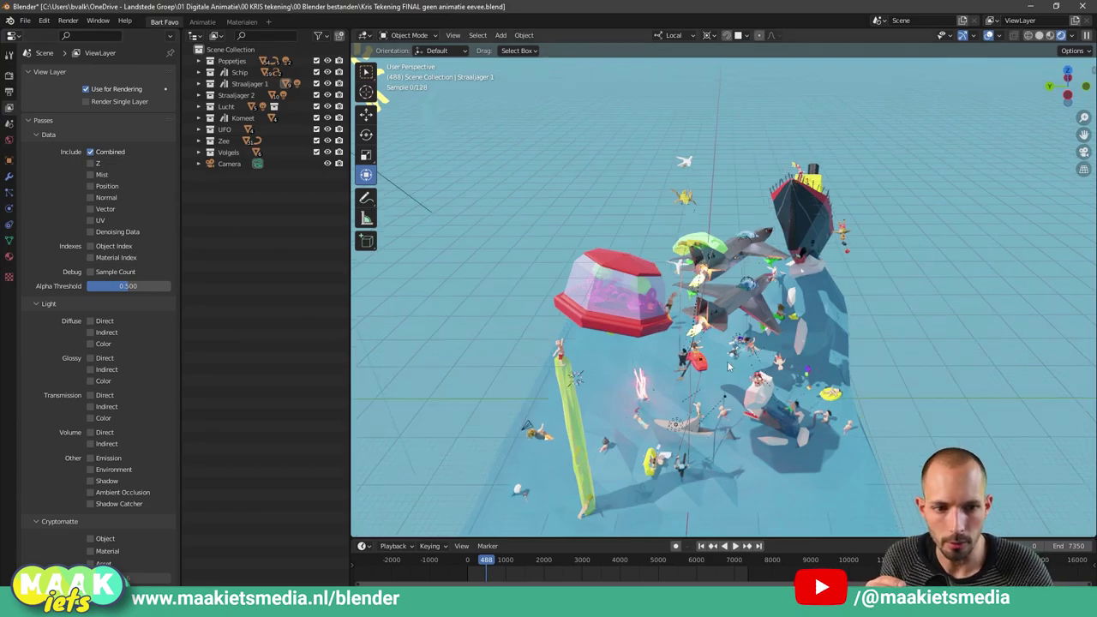
pyautogui.moveTo(731, 368); pyautogui.dragTo(730, 363, button='middle')
pyautogui.scroll(1, 729, 358)
pyautogui.scroll(3, 729, 356)
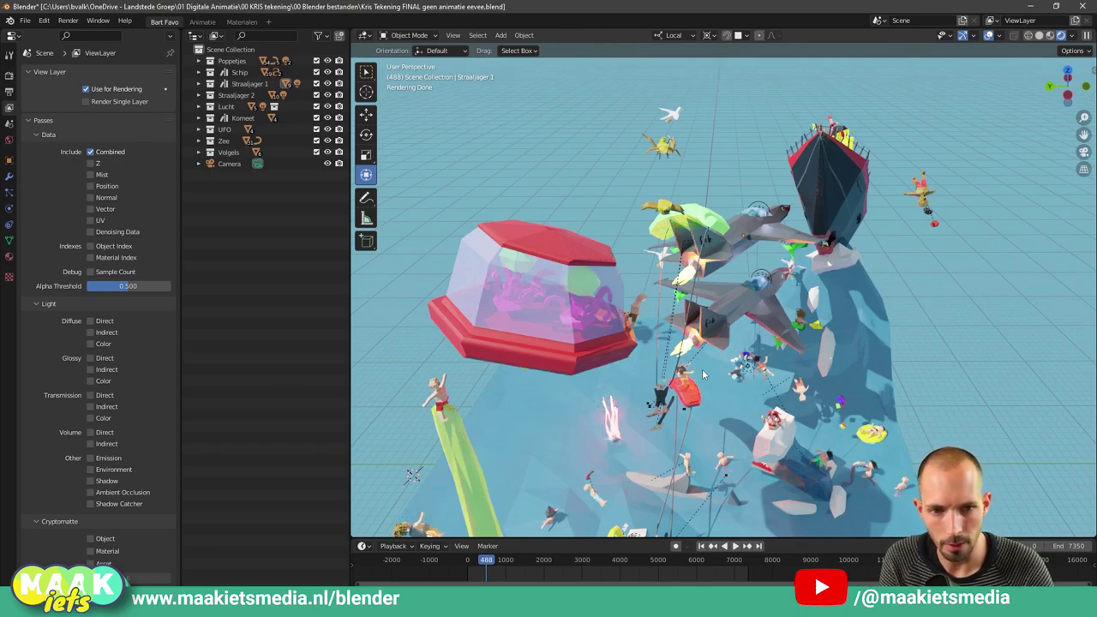
pyautogui.click(7, 124)
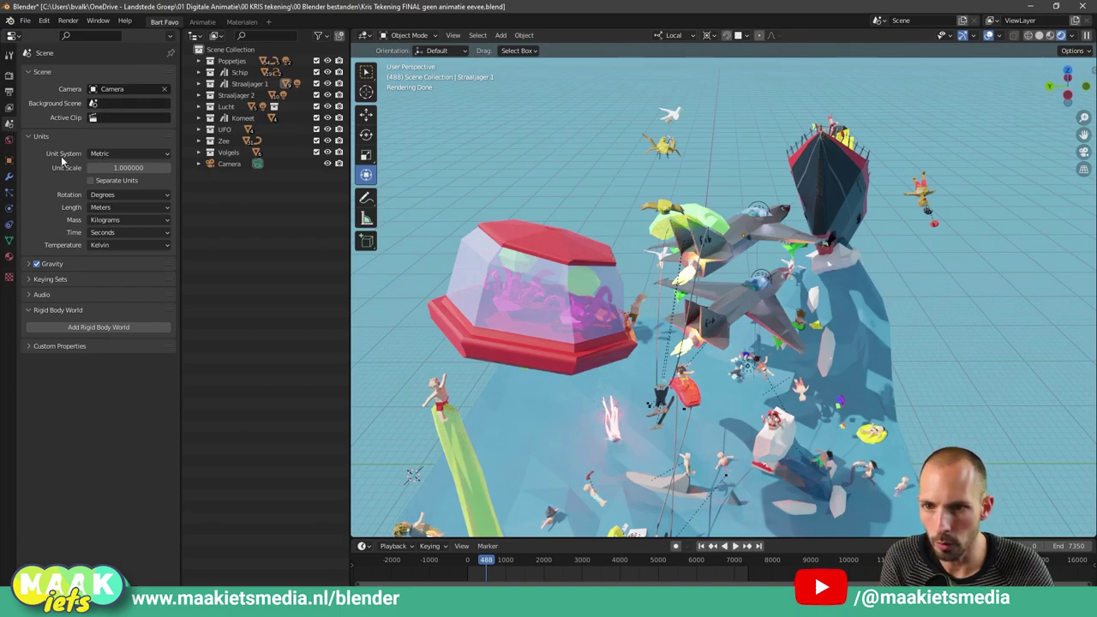
# Step: Keep units Metric, check temperature options, and enable Gravity at 0, 0, -9.8 m/s²
pyautogui.click(103, 154)
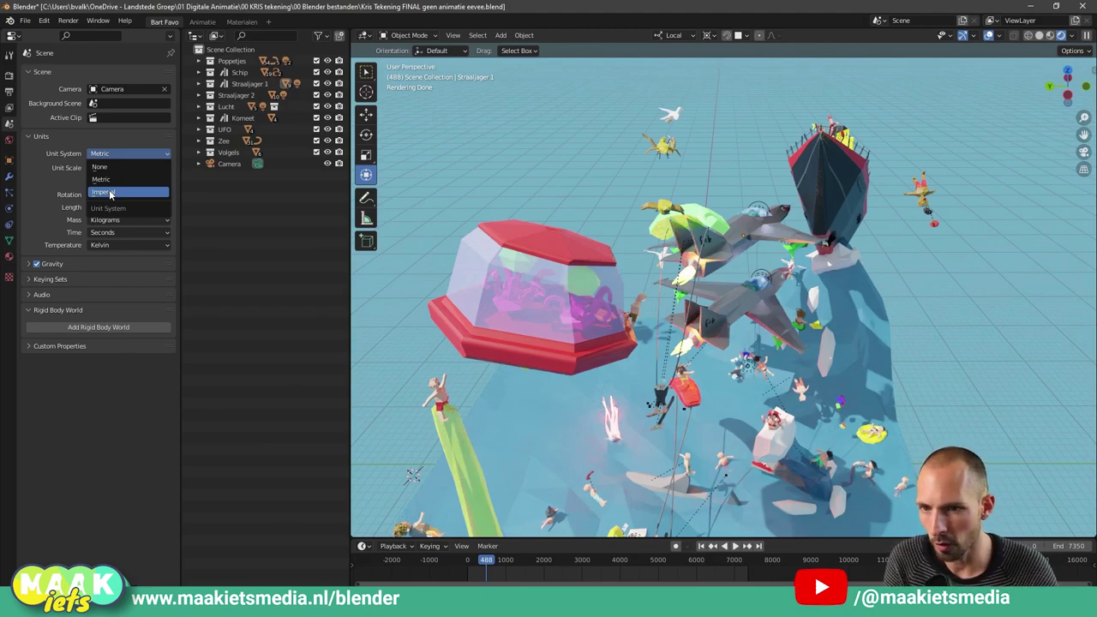
pyautogui.click(58, 178)
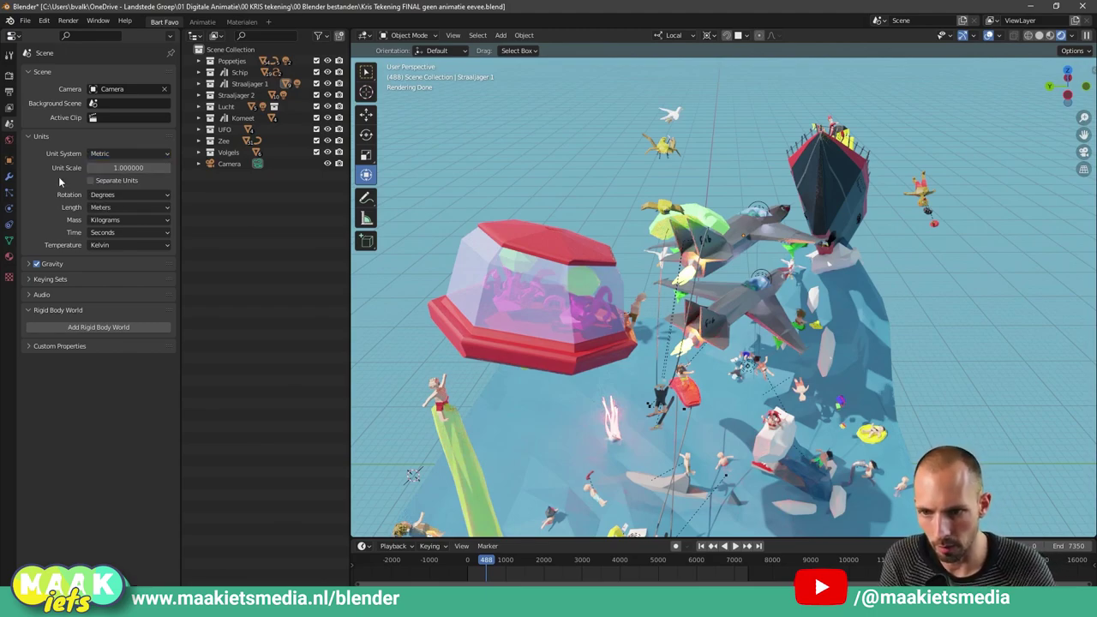
pyautogui.click(116, 245)
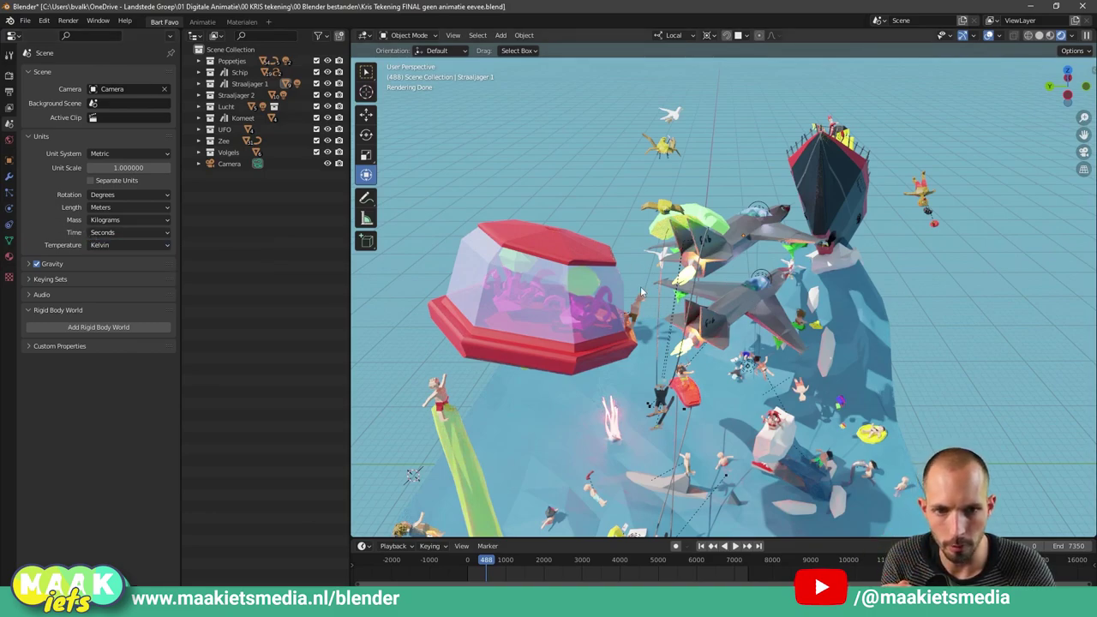
pyautogui.click(34, 267)
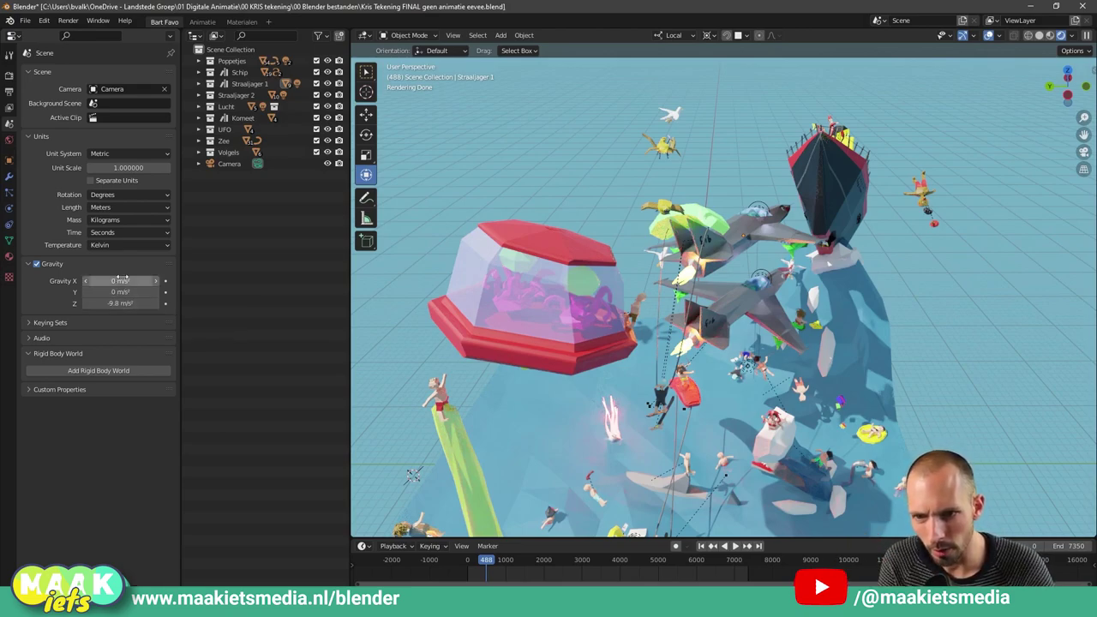
pyautogui.click(36, 264)
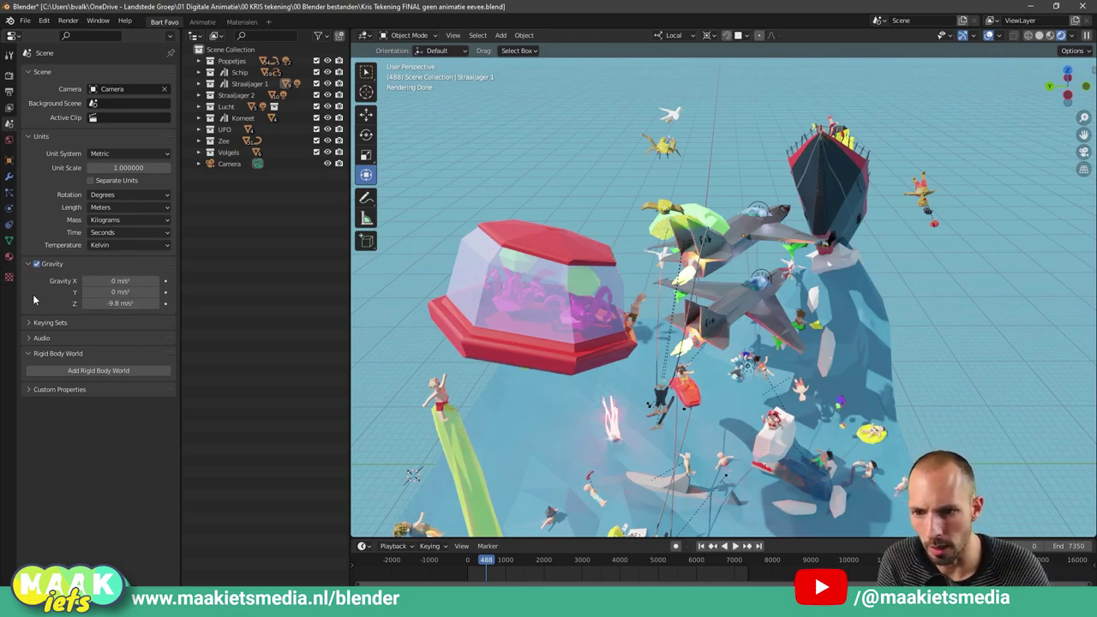
# Step: View the World settings, frame the jet and zoom out, then switch to the Materialen workspace
pyautogui.click(9, 139)
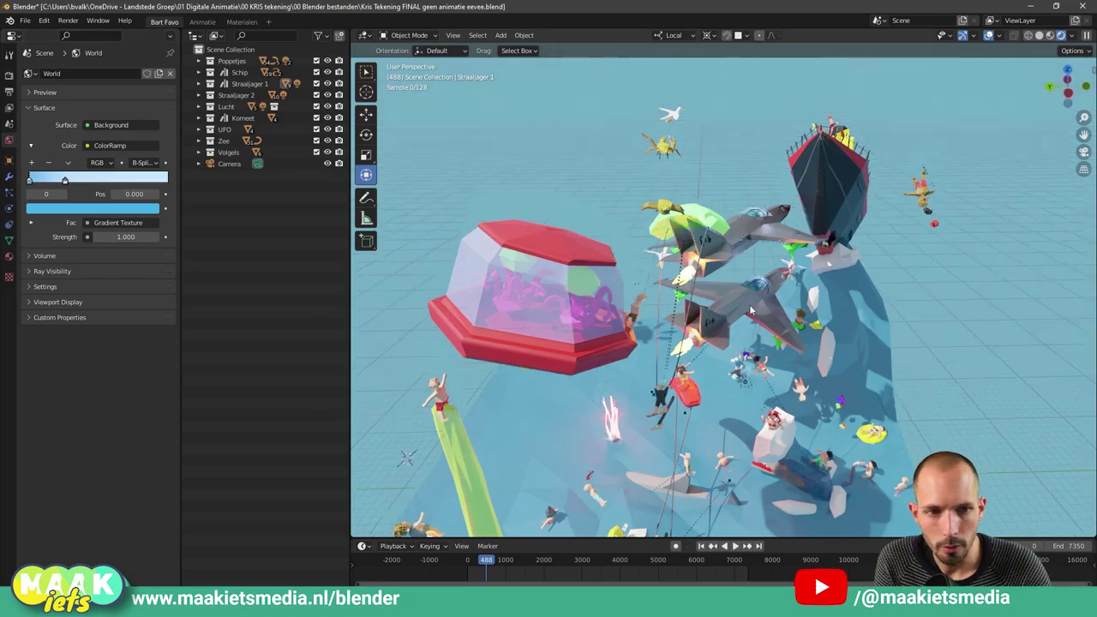
pyautogui.press('KP_Decimal')
pyautogui.scroll(-3, 786, 193)
pyautogui.scroll(-2, 754, 247)
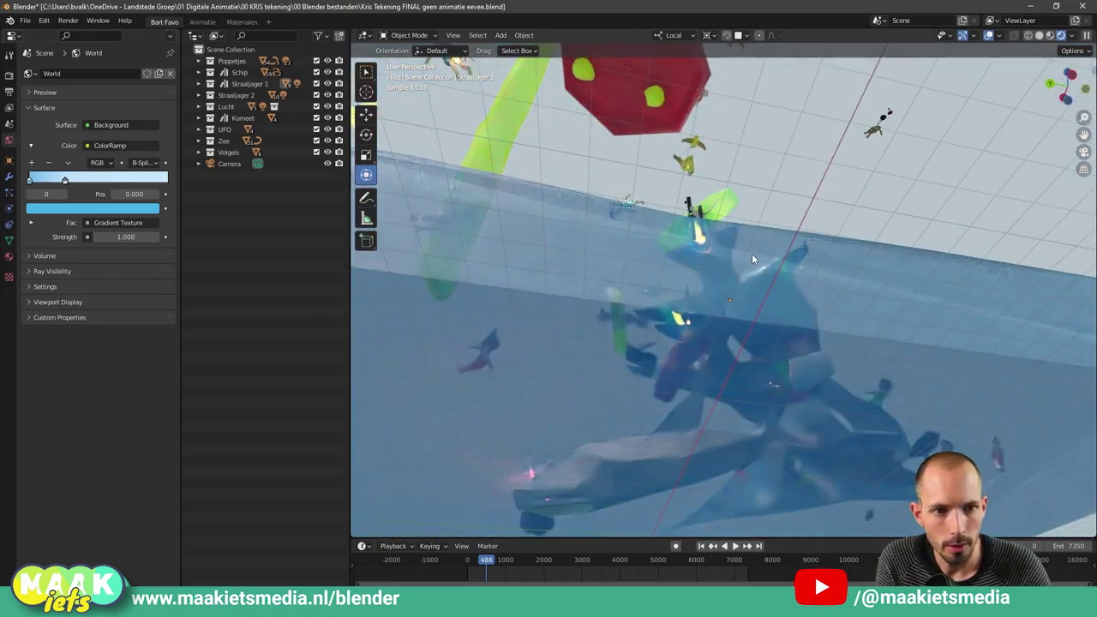
pyautogui.scroll(-4, 752, 254)
pyautogui.moveTo(749, 399); pyautogui.dragTo(464, 230, button='middle')
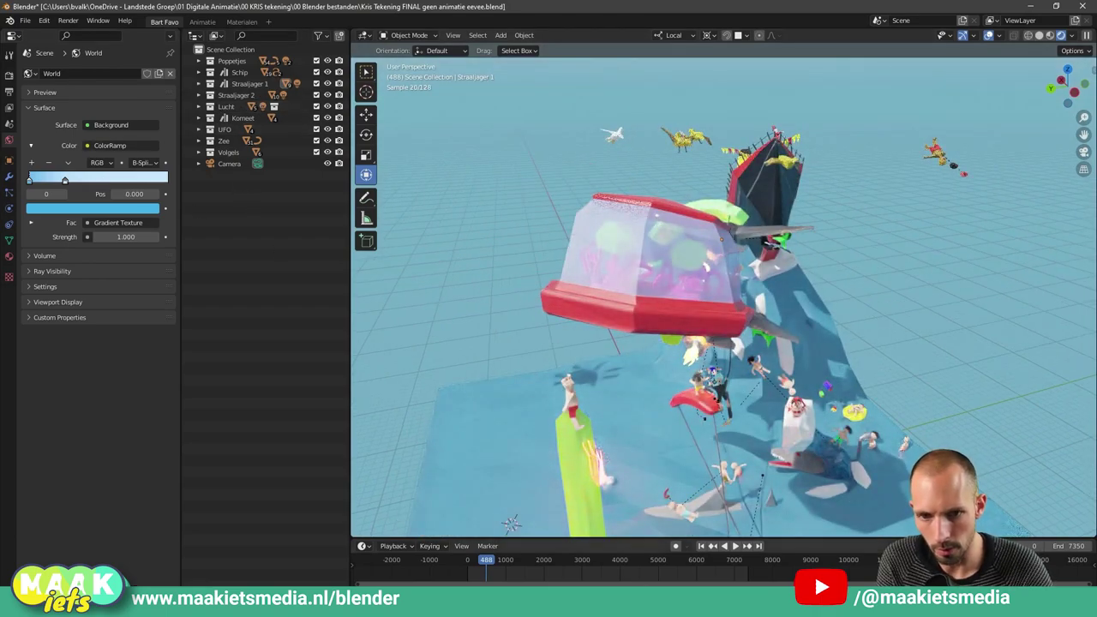
pyautogui.click(235, 23)
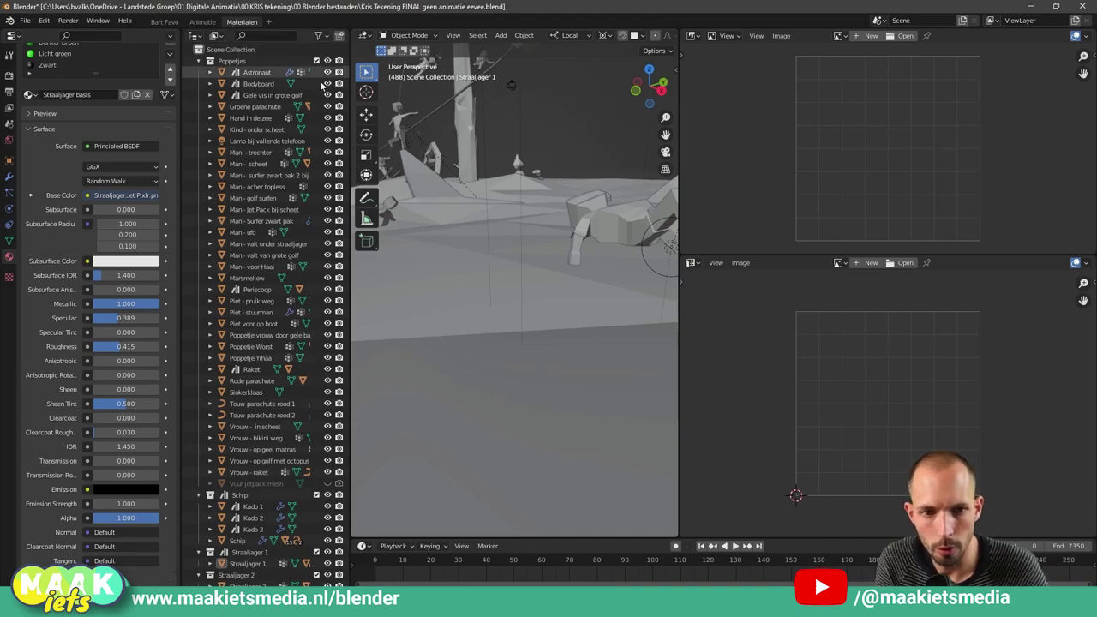
# Step: Turn the lower empty image view into a Shader Editor
pyautogui.click(691, 263)
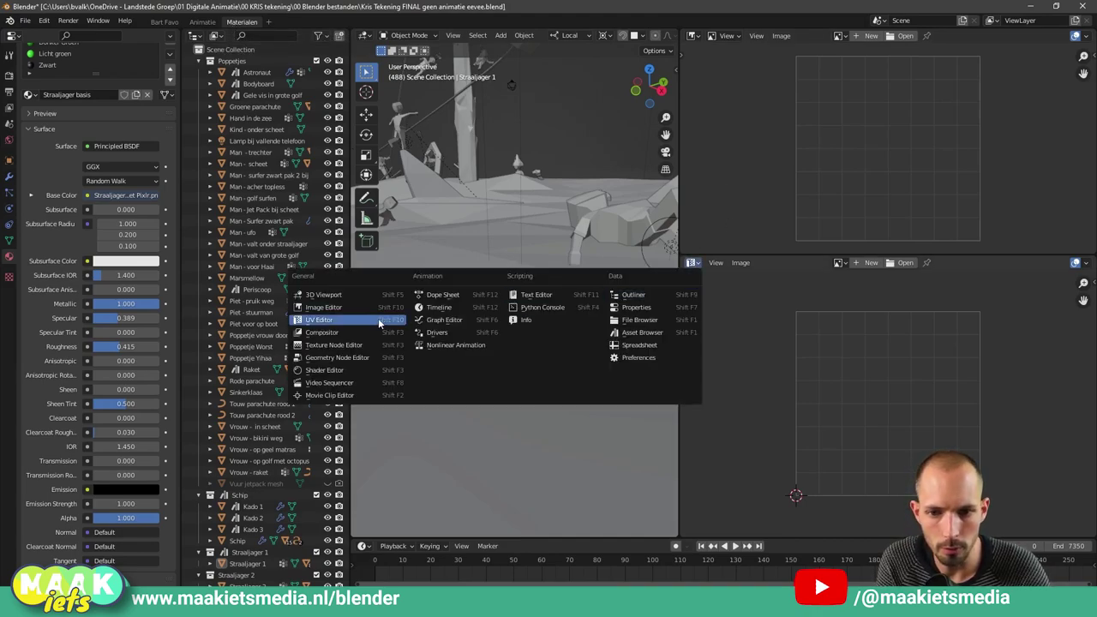
pyautogui.click(343, 369)
pyautogui.scroll(-2, 785, 344)
pyautogui.scroll(3, 785, 344)
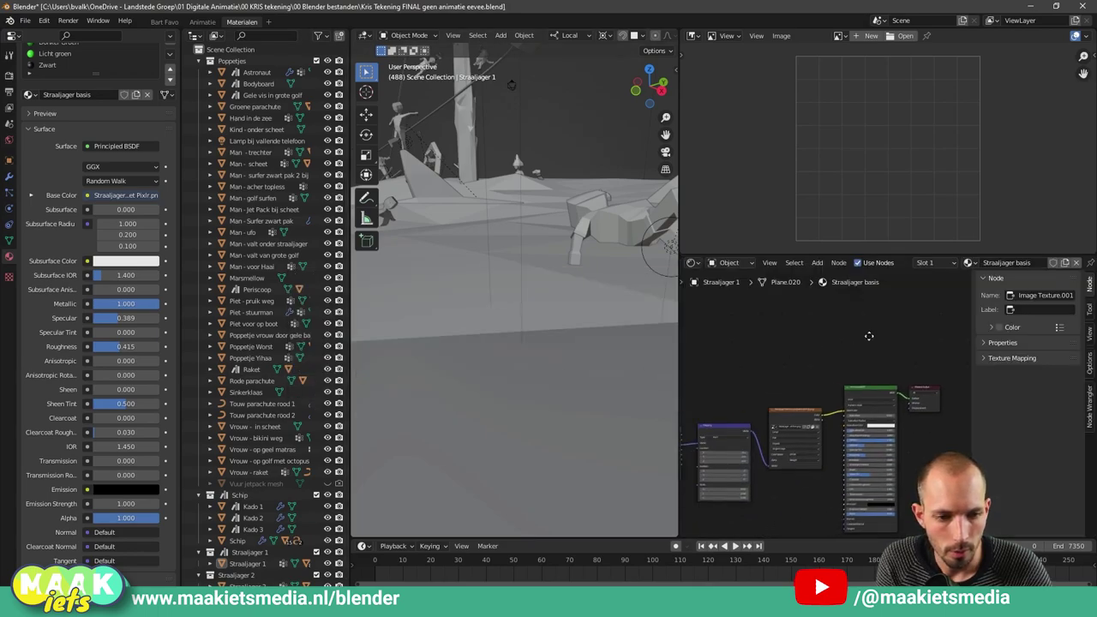
# Step: Show the World node tree in a widened node editor with all nodes fitted in view
pyautogui.click(729, 263)
pyautogui.click(729, 289)
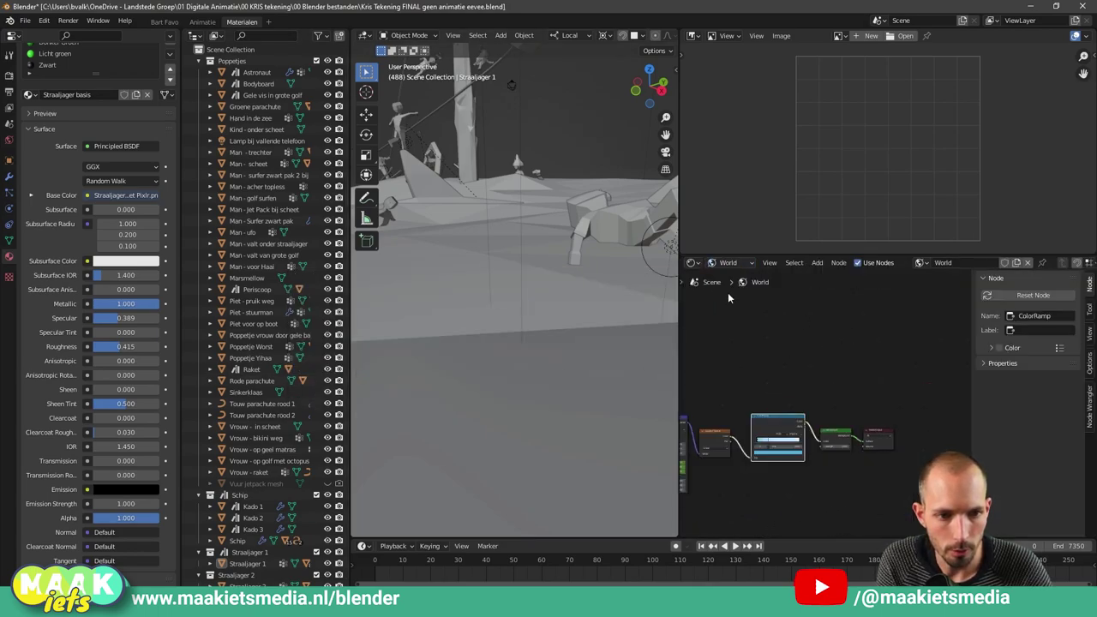
pyautogui.moveTo(681, 324); pyautogui.dragTo(417, 325)
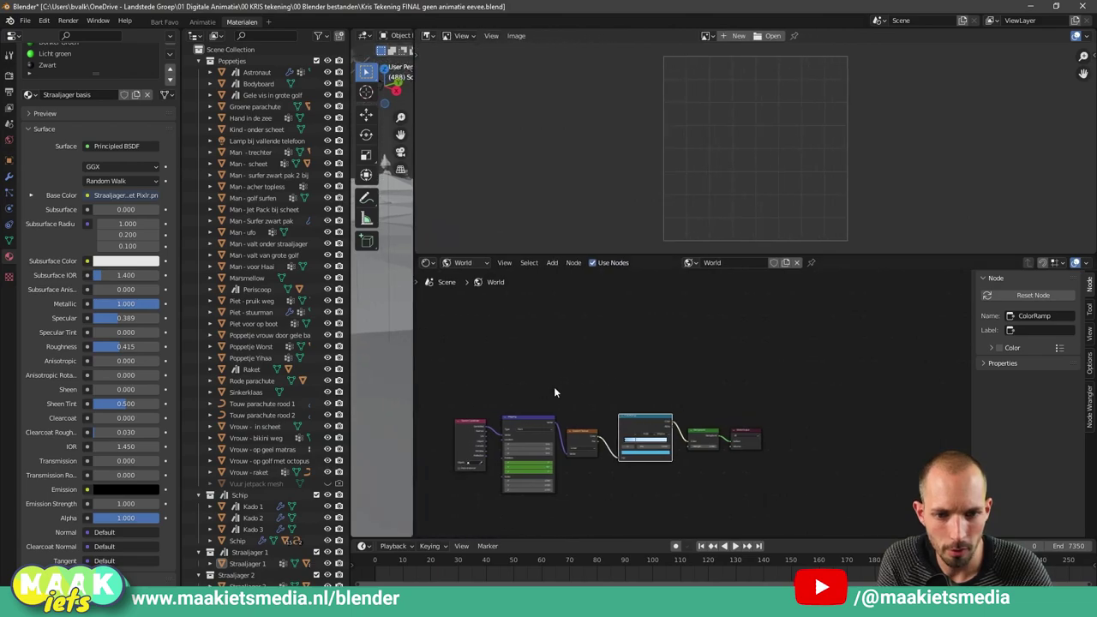
pyautogui.scroll(2, 554, 387)
pyautogui.press('Home')
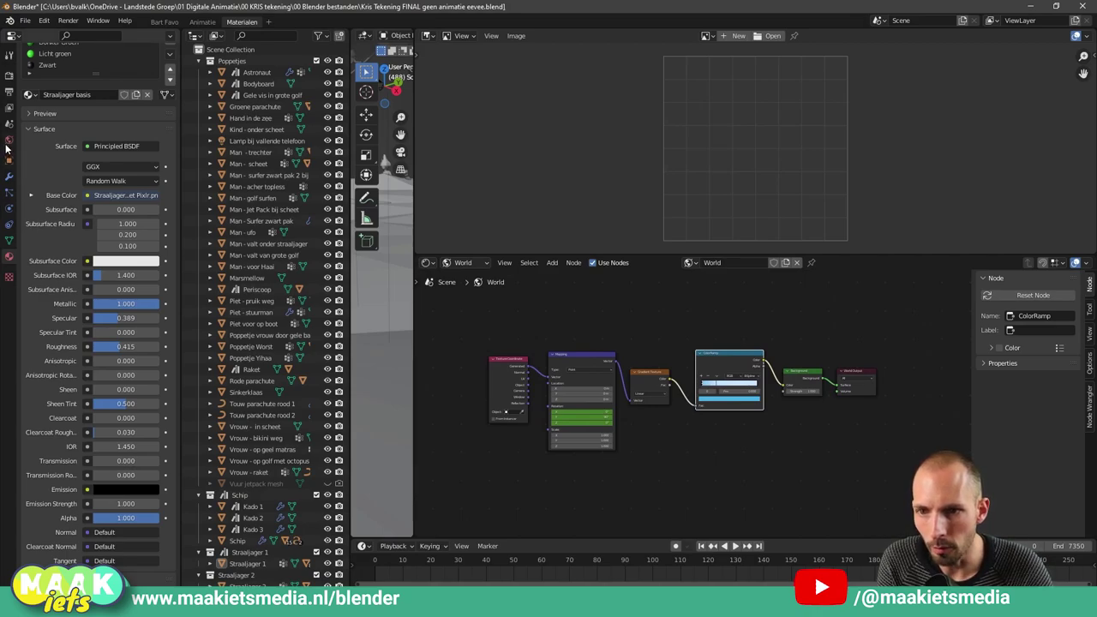
pyautogui.click(427, 35)
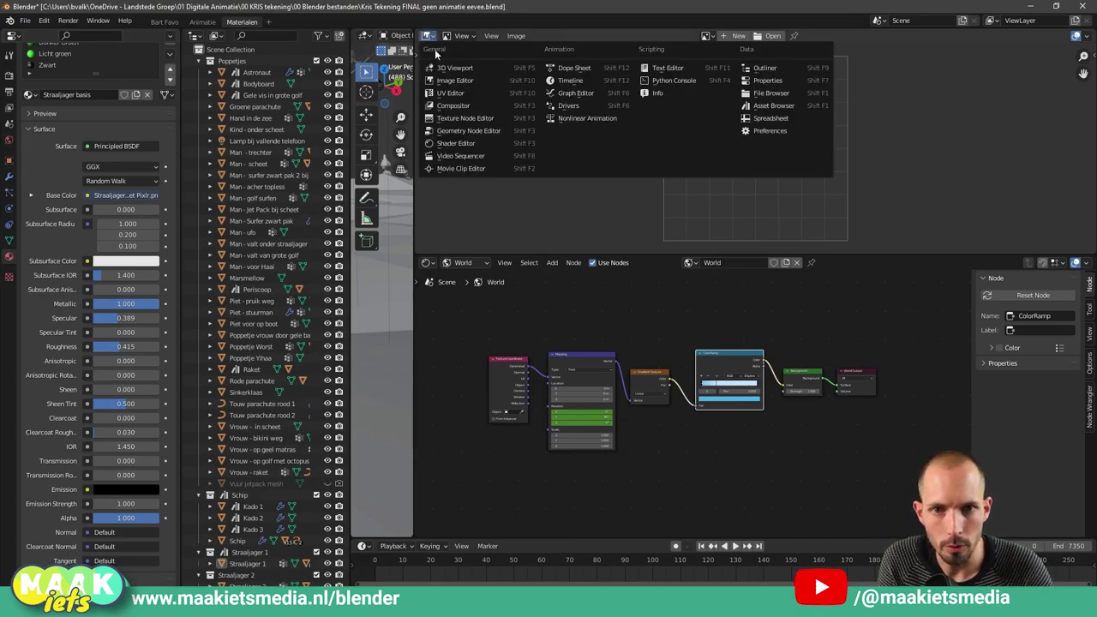
# Step: Turn the top image view into a 3D Viewport with Rendered shading and orbit the boat scene
pyautogui.click(454, 68)
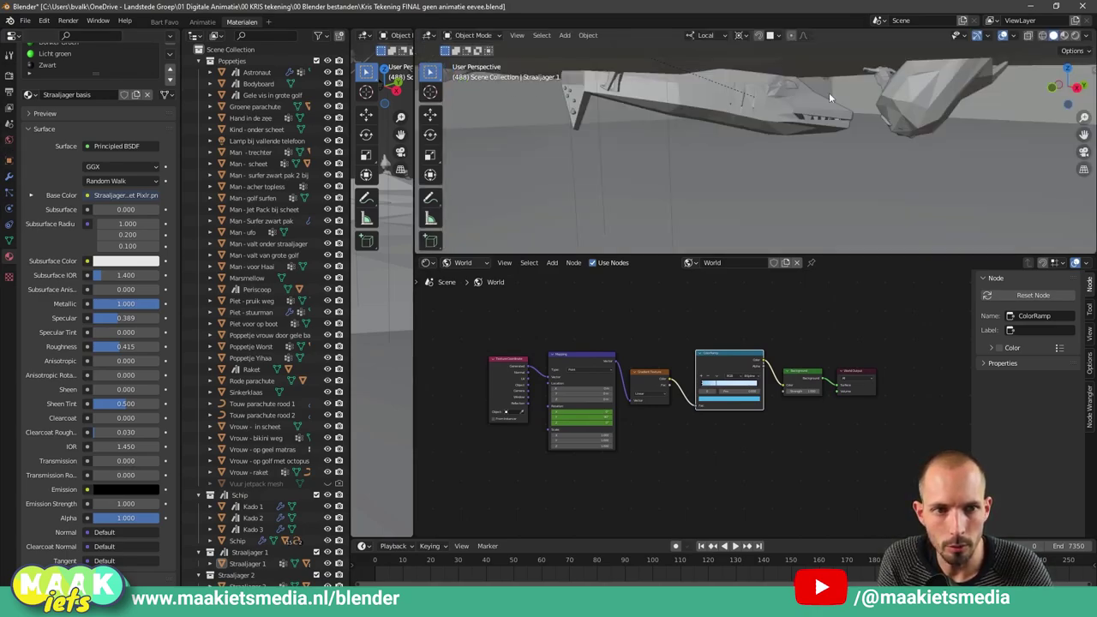
pyautogui.click(1065, 35)
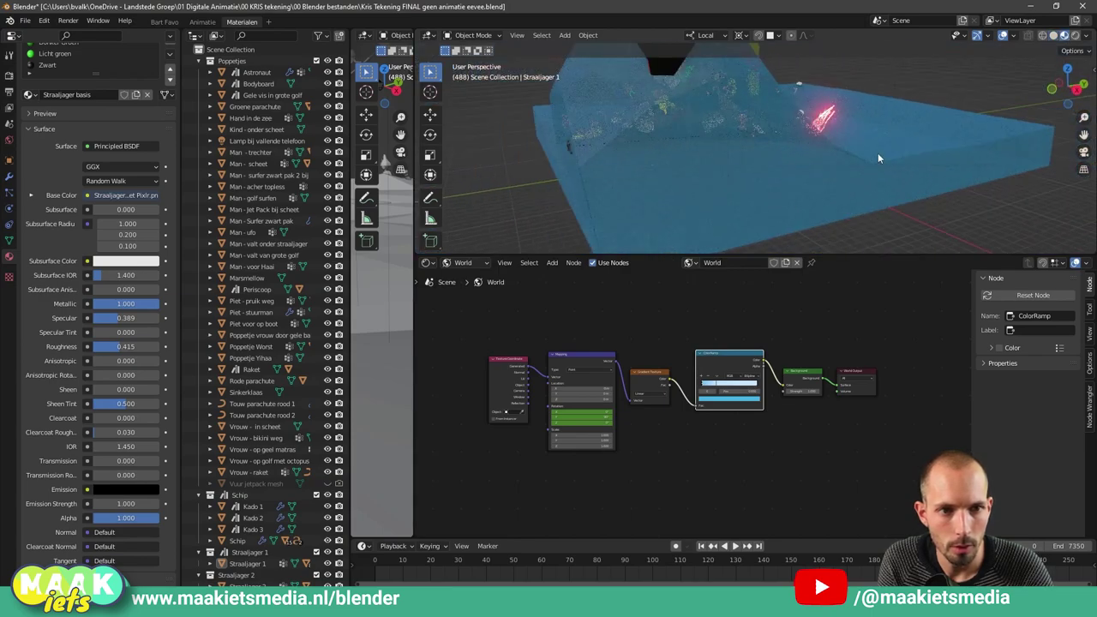
pyautogui.click(1075, 35)
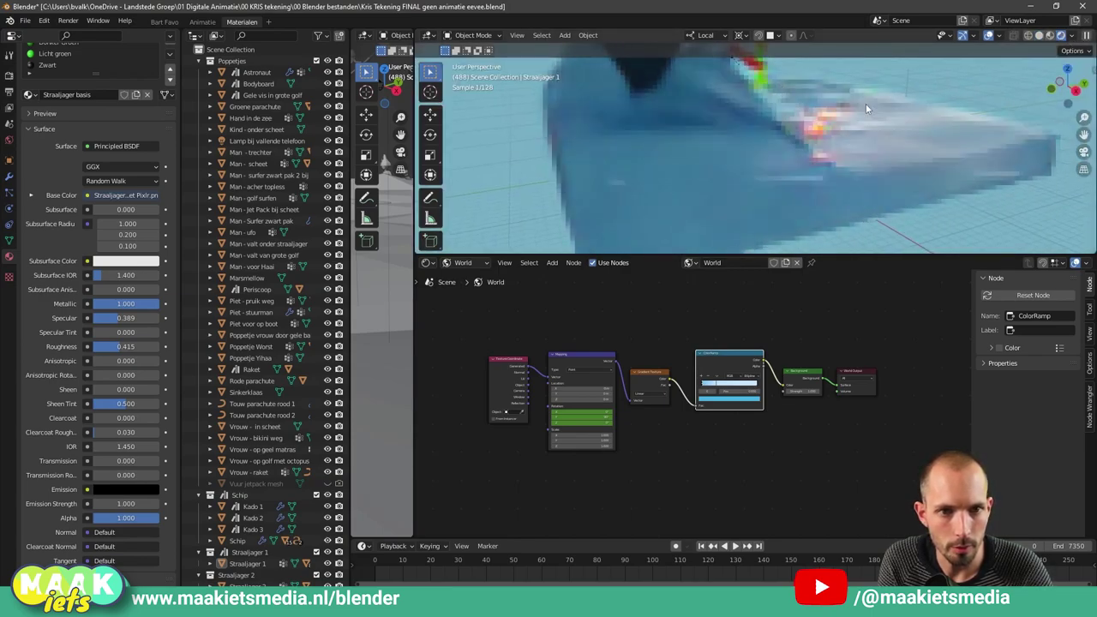
pyautogui.scroll(-3, 865, 103)
pyautogui.scroll(-2, 783, 128)
pyautogui.scroll(-2, 782, 132)
pyautogui.scroll(-1, 800, 81)
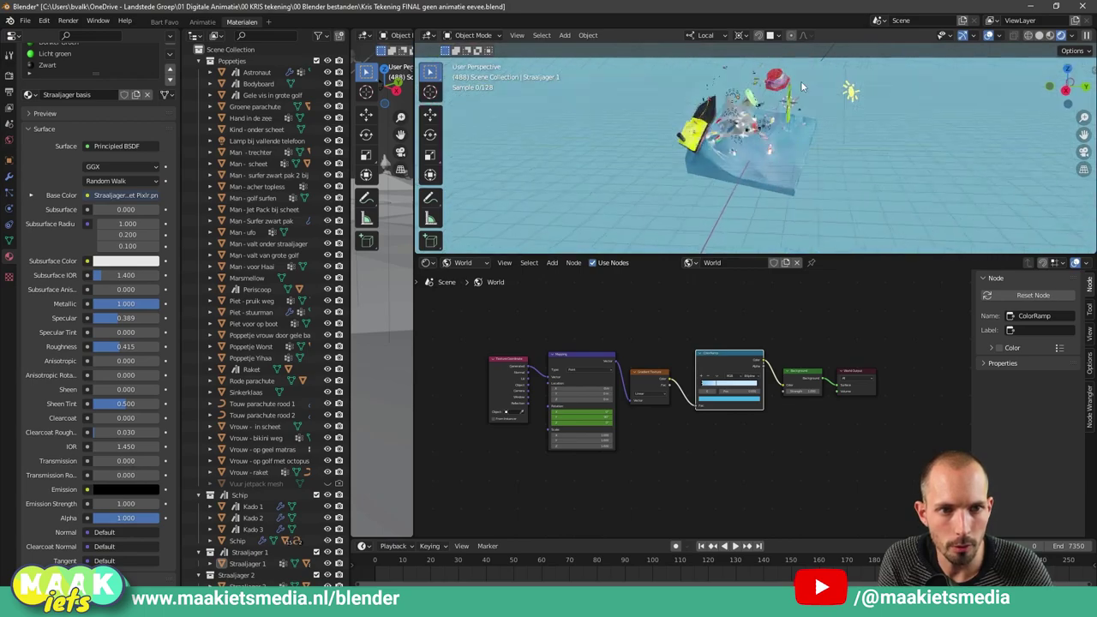
pyautogui.moveTo(800, 81); pyautogui.dragTo(754, 120, button='middle')
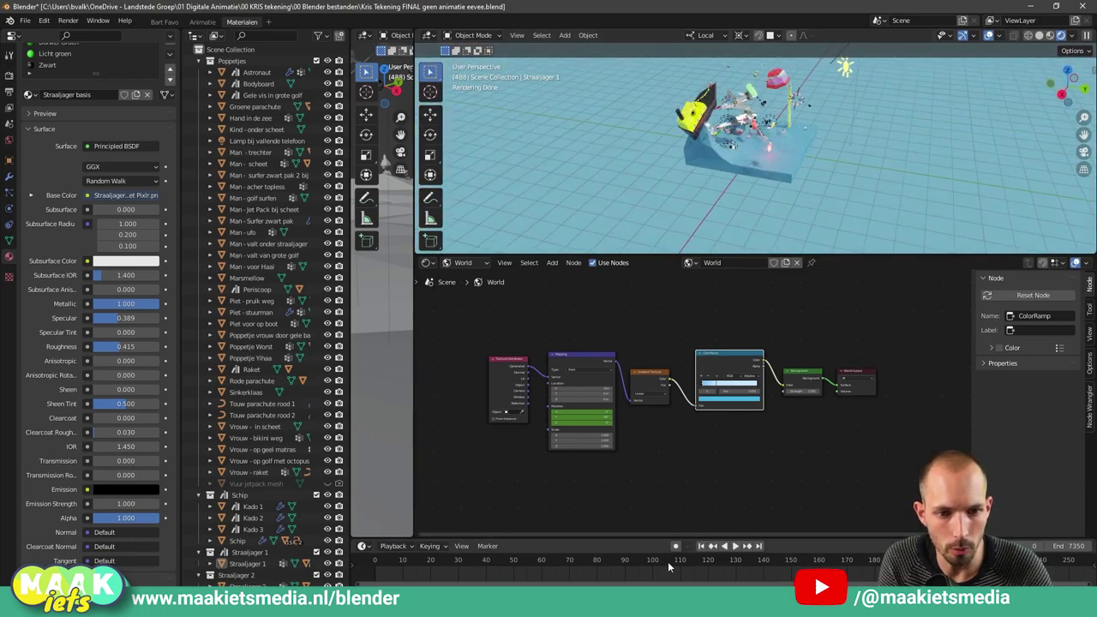
# Step: Fit all World nodes into the node editor and box-select a group of them
pyautogui.press('Home')
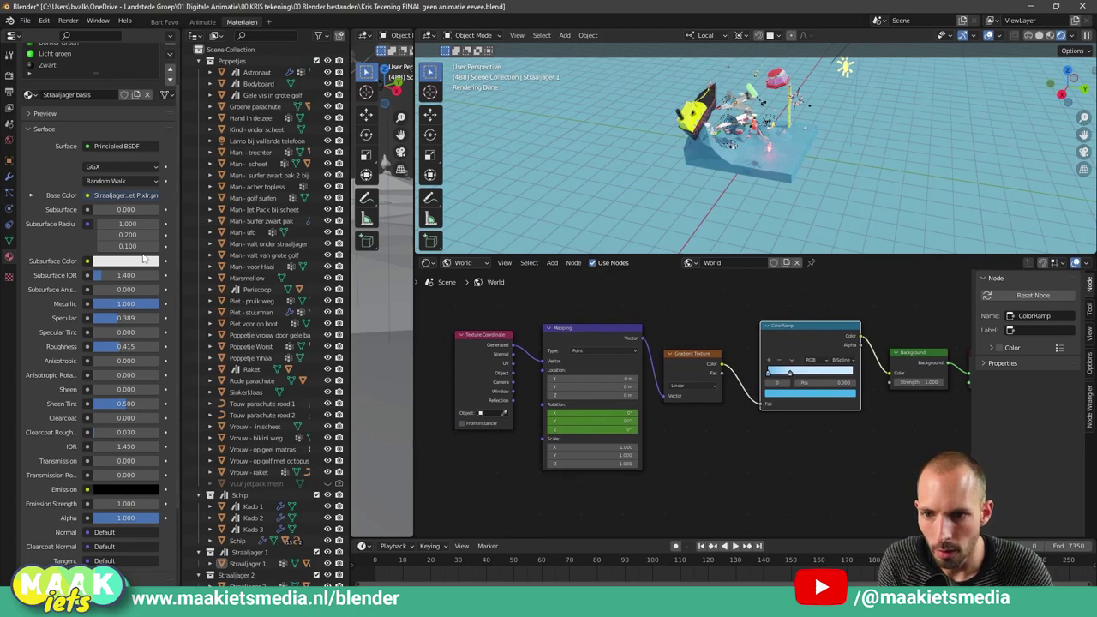
pyautogui.scroll(-3, 129, 224)
pyautogui.scroll(5, 130, 223)
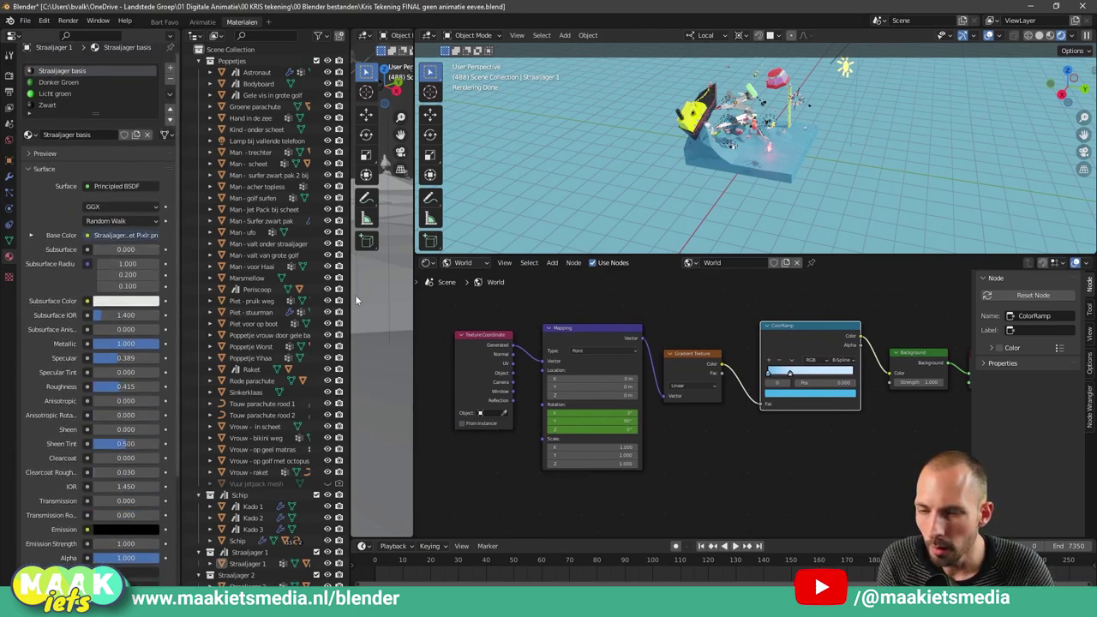
pyautogui.scroll(-2, 761, 443)
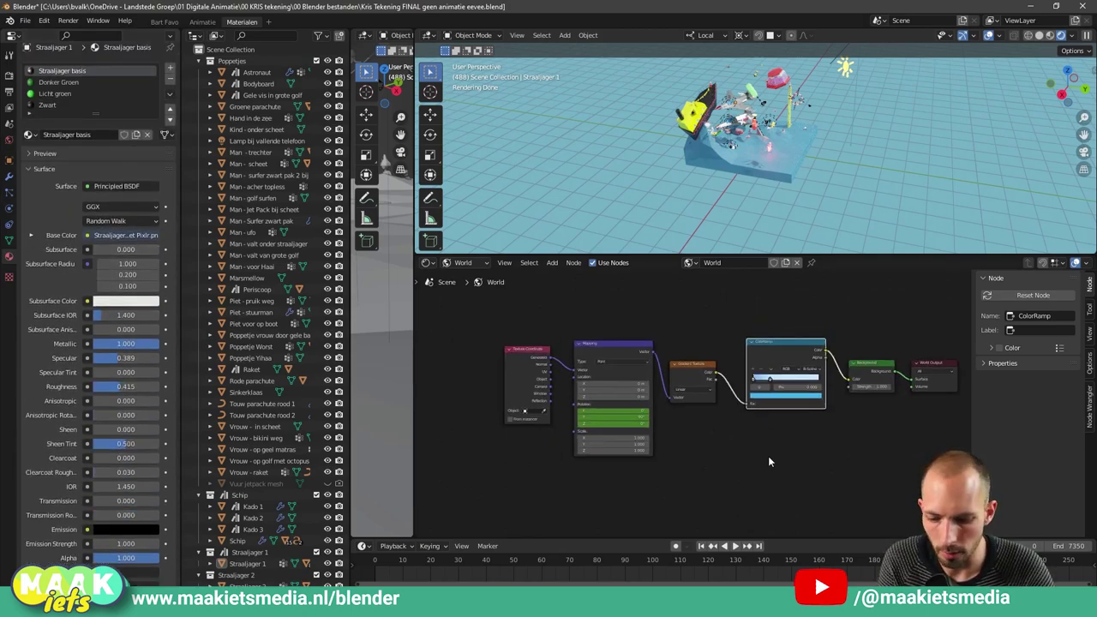
pyautogui.moveTo(458, 300)
pyautogui.mouseDown()
pyautogui.moveTo(646, 385)
pyautogui.moveTo(649, 353)
pyautogui.mouseUp()
pyautogui.moveTo(489, 330); pyautogui.dragTo(446, 303)
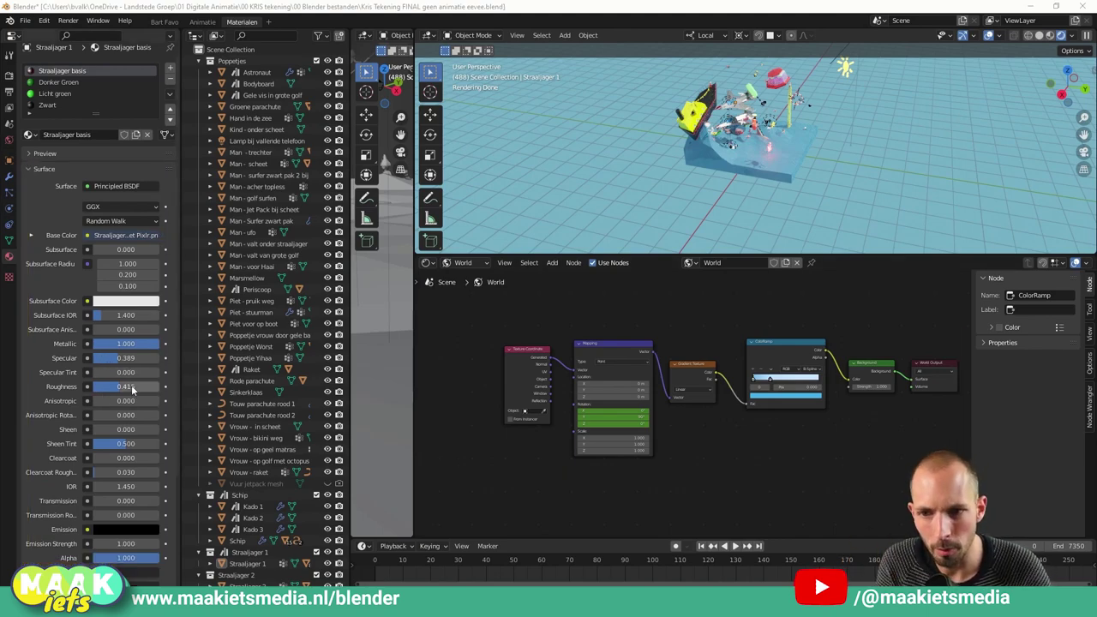
# Step: Show the World settings, orbit lower, and return to the Bart Favo workspace
pyautogui.click(10, 142)
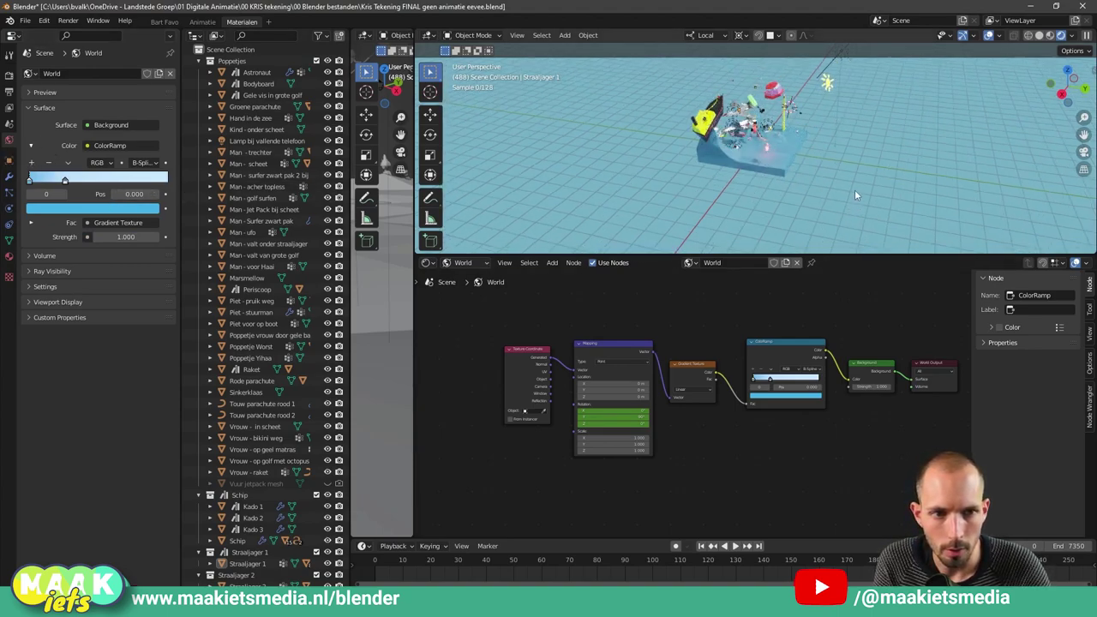
pyautogui.moveTo(854, 189); pyautogui.dragTo(838, 186, button='middle')
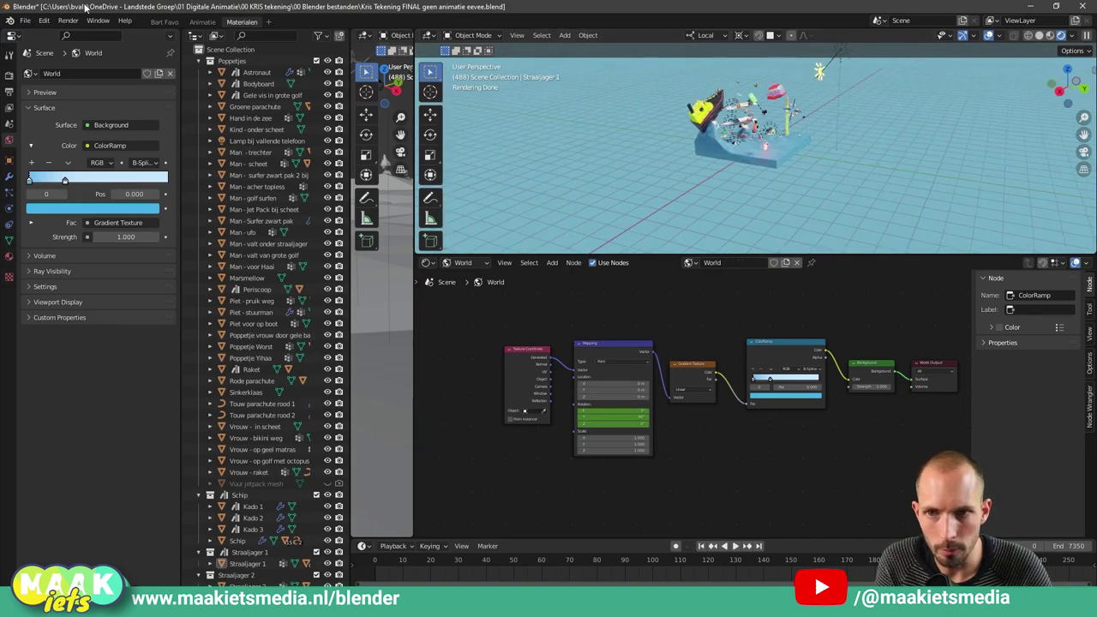
pyautogui.click(168, 22)
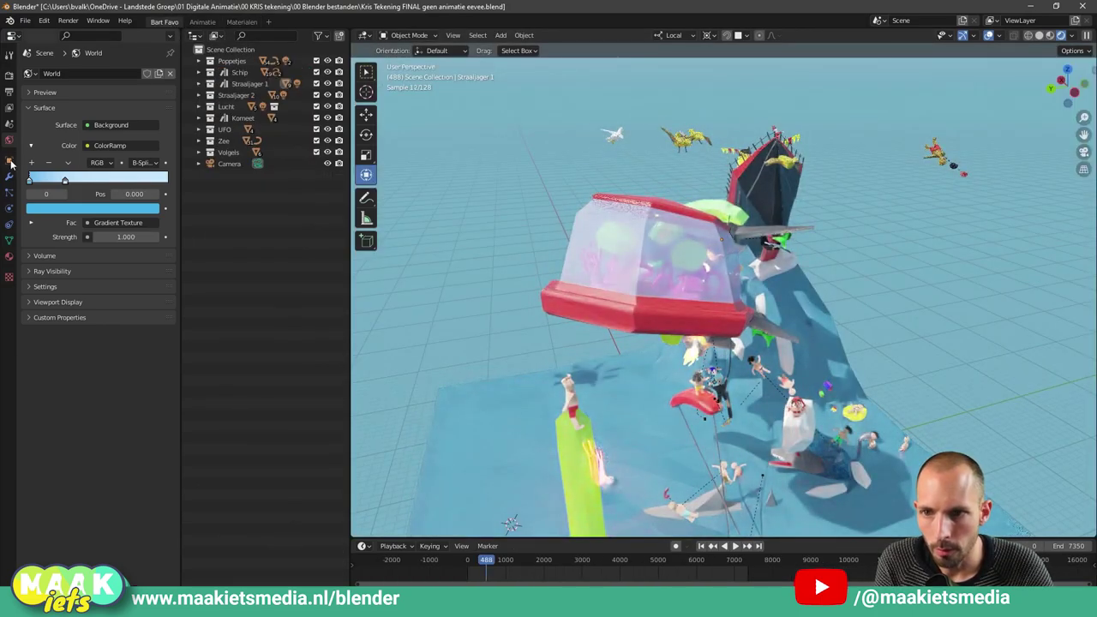
# Step: Show Object properties, select the UFO and orbit to view it from below
pyautogui.click(10, 161)
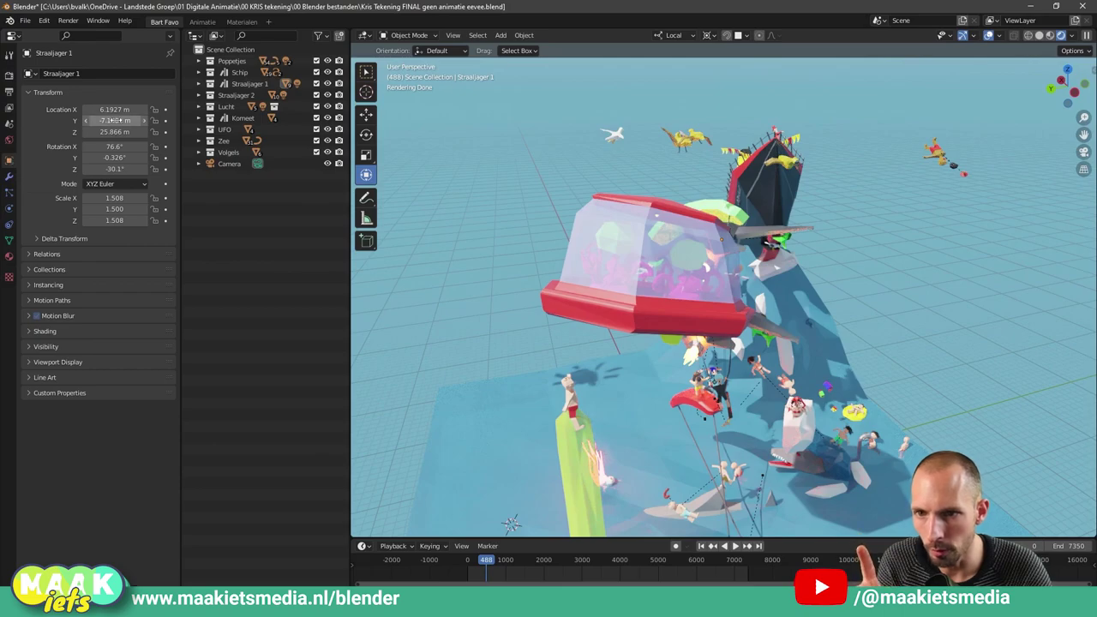
pyautogui.click(645, 313)
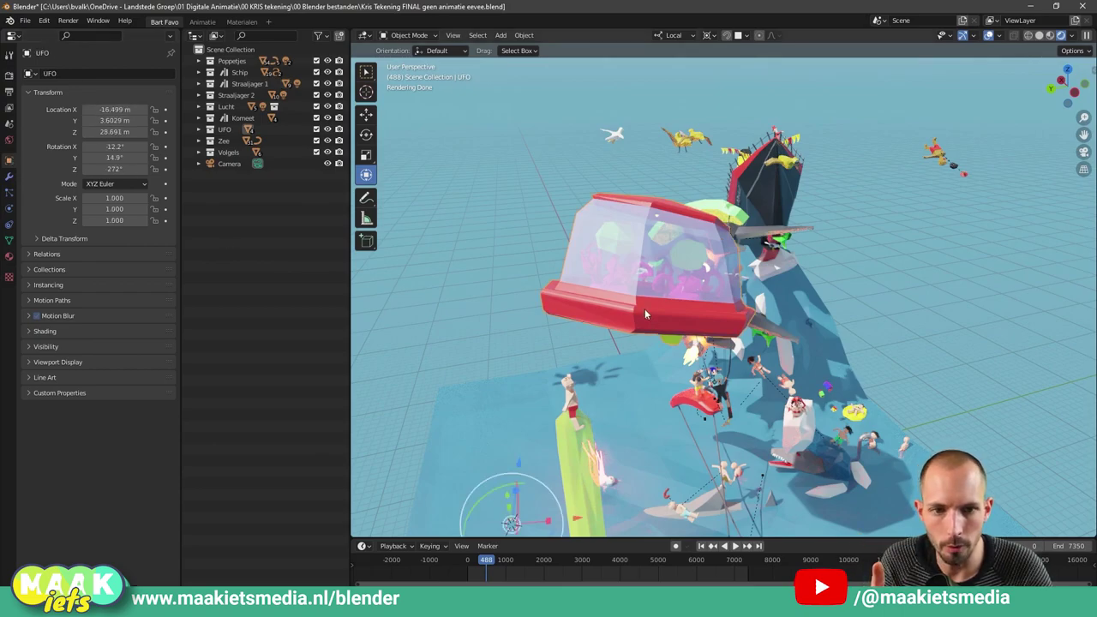
pyautogui.moveTo(644, 299); pyautogui.dragTo(631, 283, button='middle')
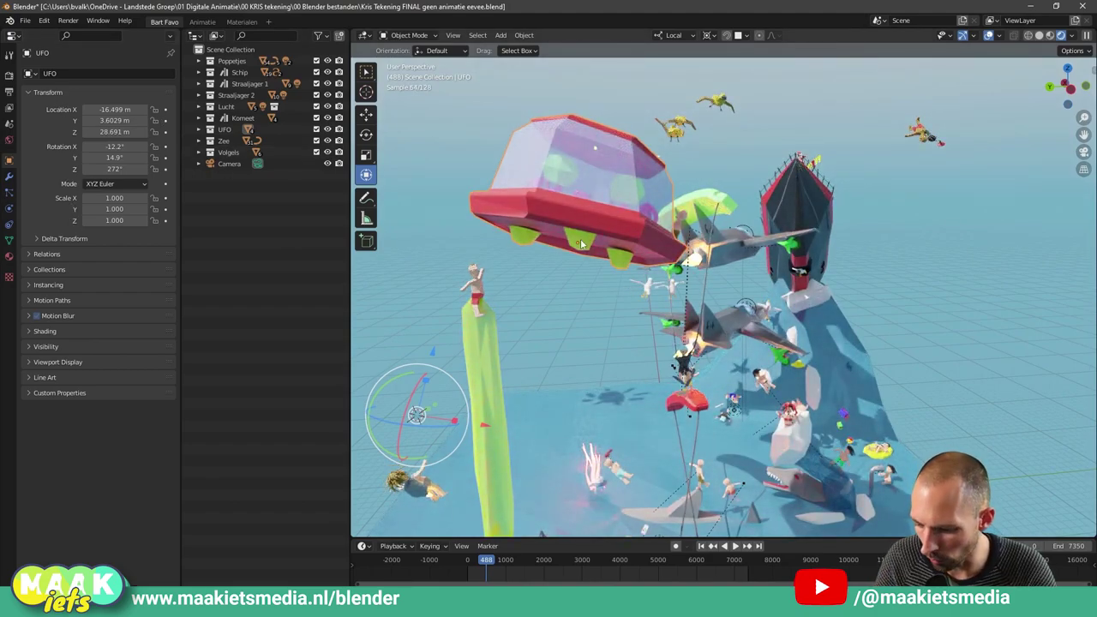
pyautogui.press('n')
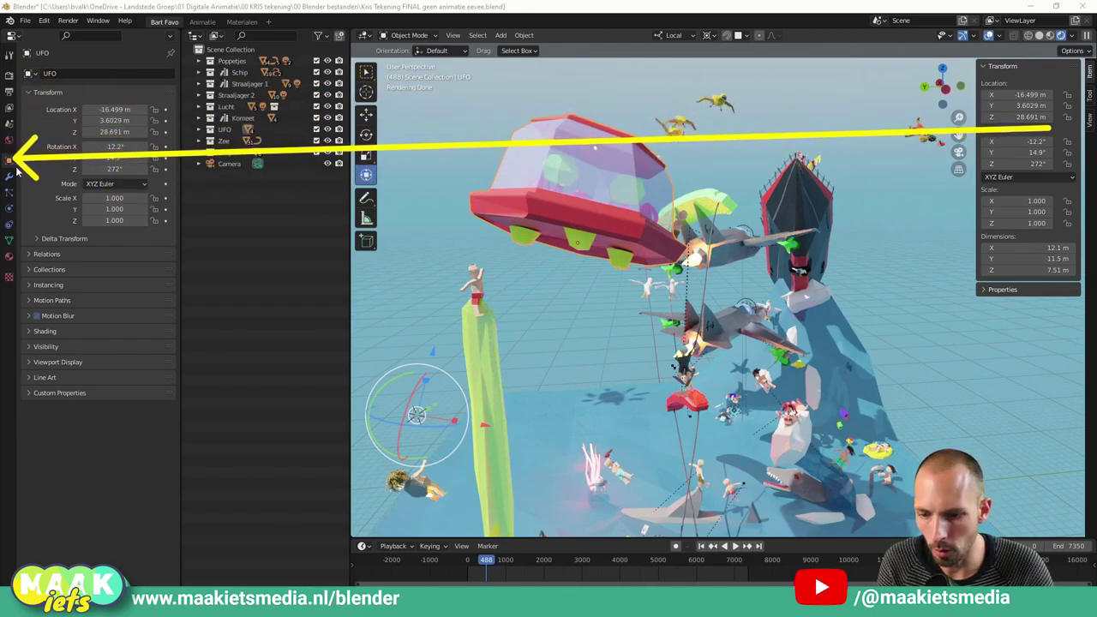
# Step: Expand the object's Instancing, Collections and Shading panels
pyautogui.click(32, 285)
pyautogui.click(32, 269)
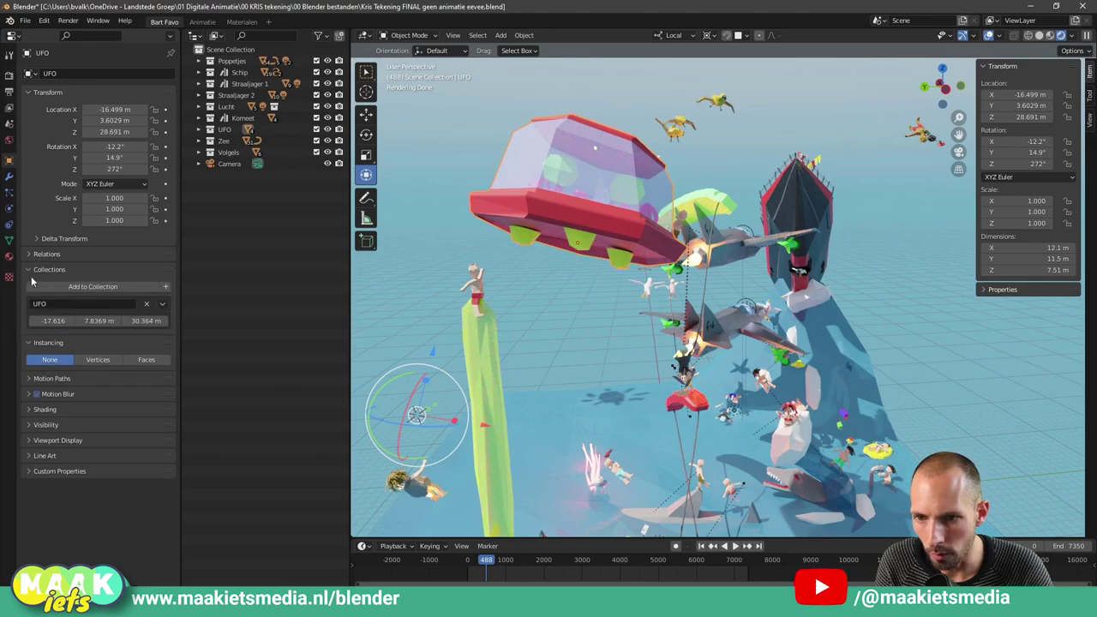
pyautogui.click(34, 409)
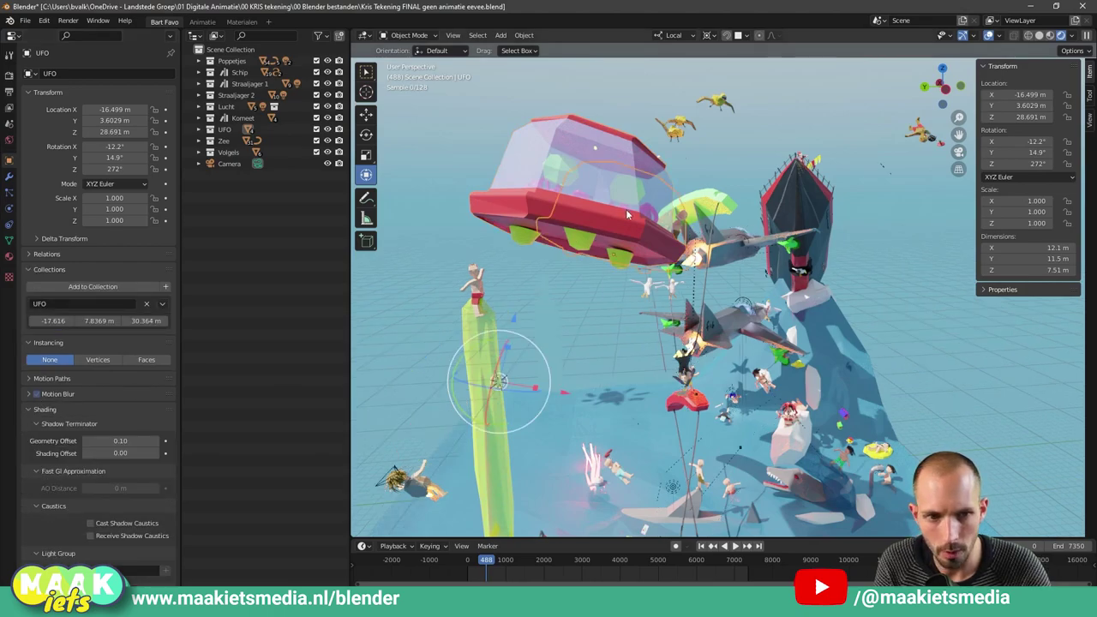
pyautogui.moveTo(625, 209); pyautogui.dragTo(660, 214, button='middle')
pyautogui.scroll(2, 745, 229)
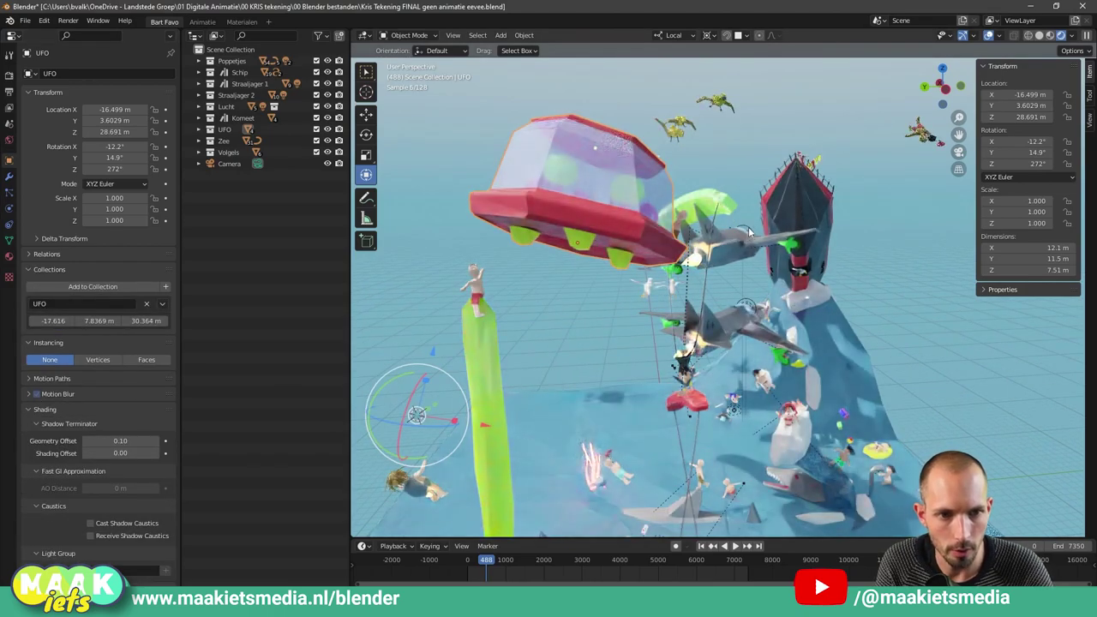
# Step: Select the first jet's cockpit and its lamp, then show the lamp's Physics settings
pyautogui.click(748, 227)
pyautogui.moveTo(748, 231); pyautogui.dragTo(734, 238, button='middle')
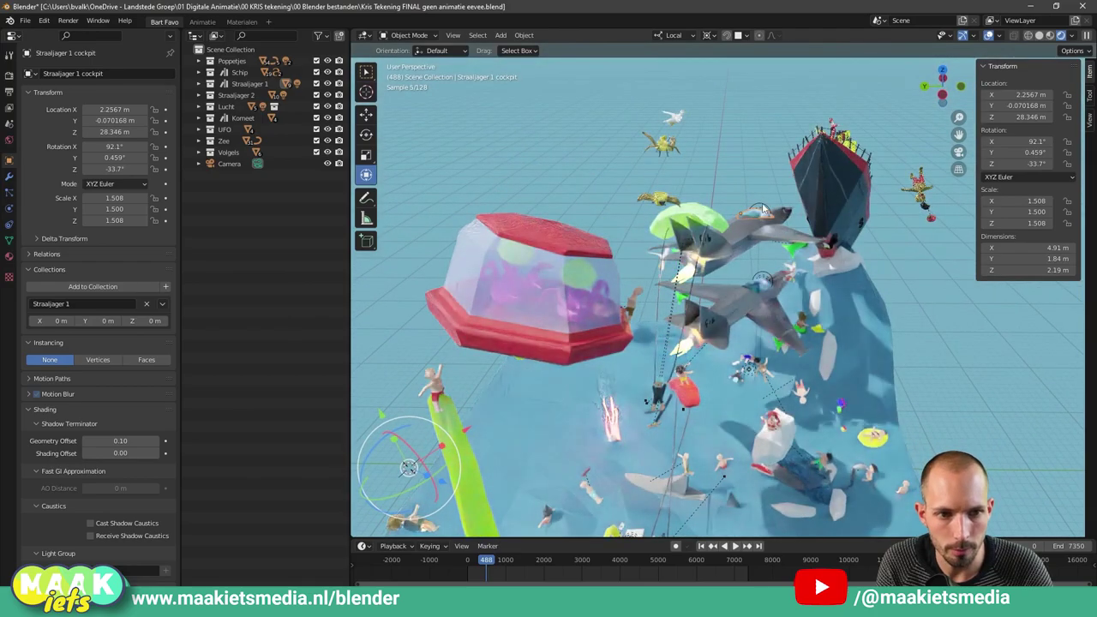
pyautogui.click(763, 207)
pyautogui.moveTo(762, 207)
pyautogui.mouseDown(button='middle')
pyautogui.moveTo(734, 196)
pyautogui.moveTo(711, 202)
pyautogui.mouseUp(button='middle')
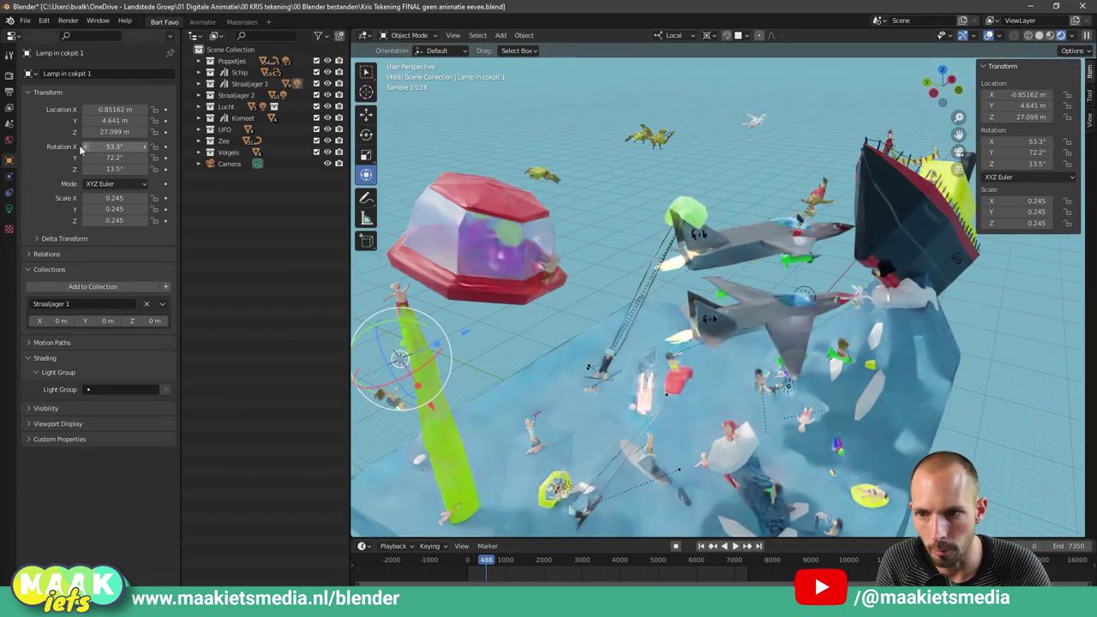
pyautogui.click(10, 177)
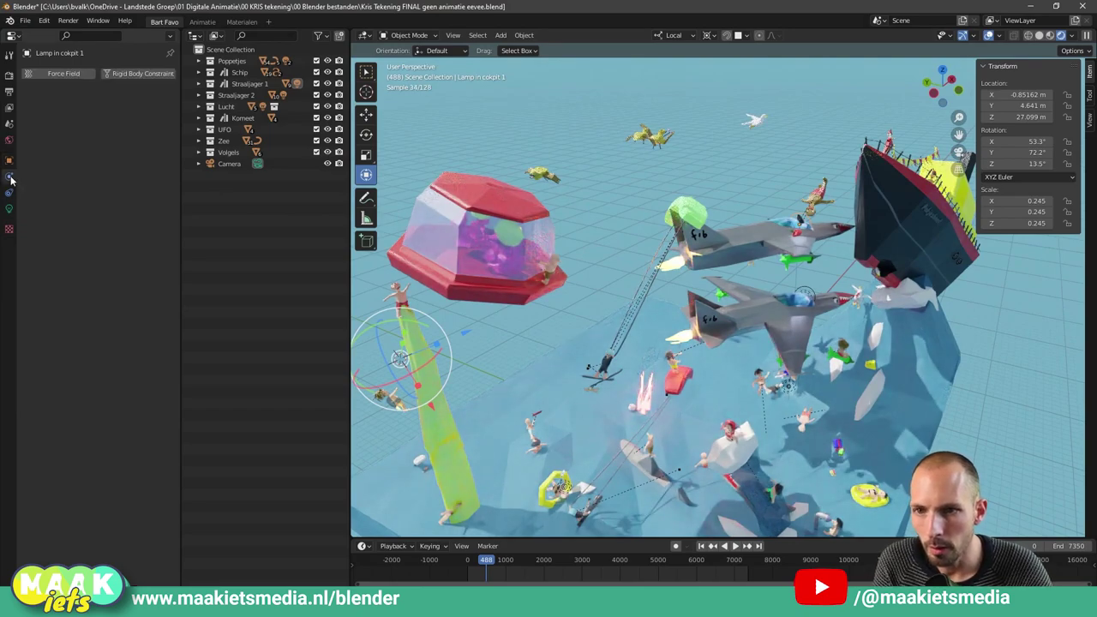
# Step: Show the UFO's empty Modifier settings, then deselect everything and pan the view
pyautogui.click(492, 201)
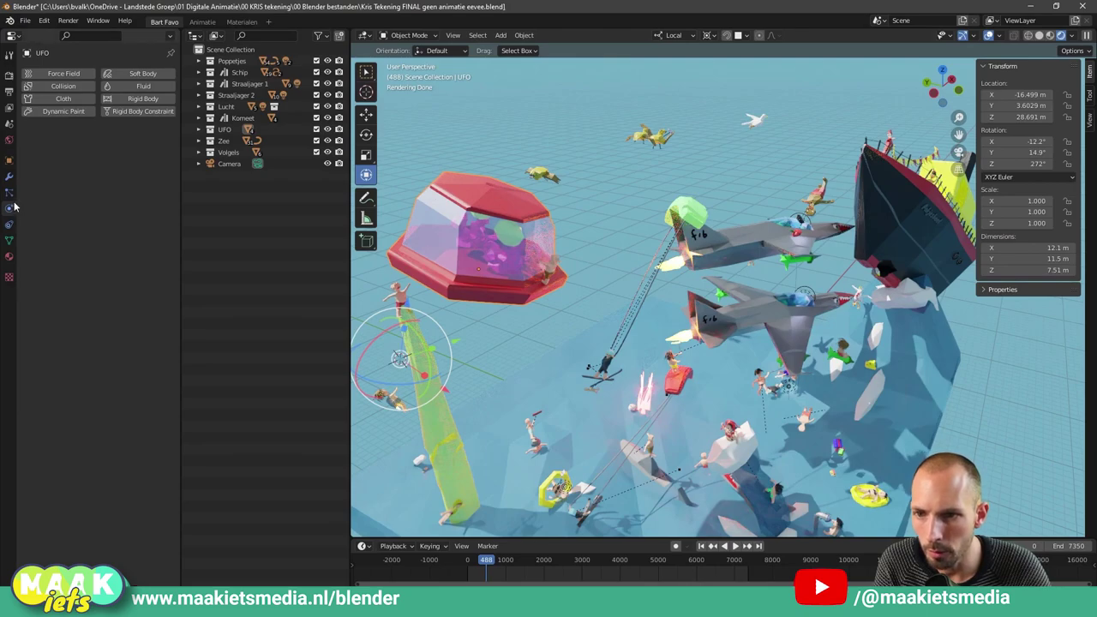
pyautogui.click(9, 177)
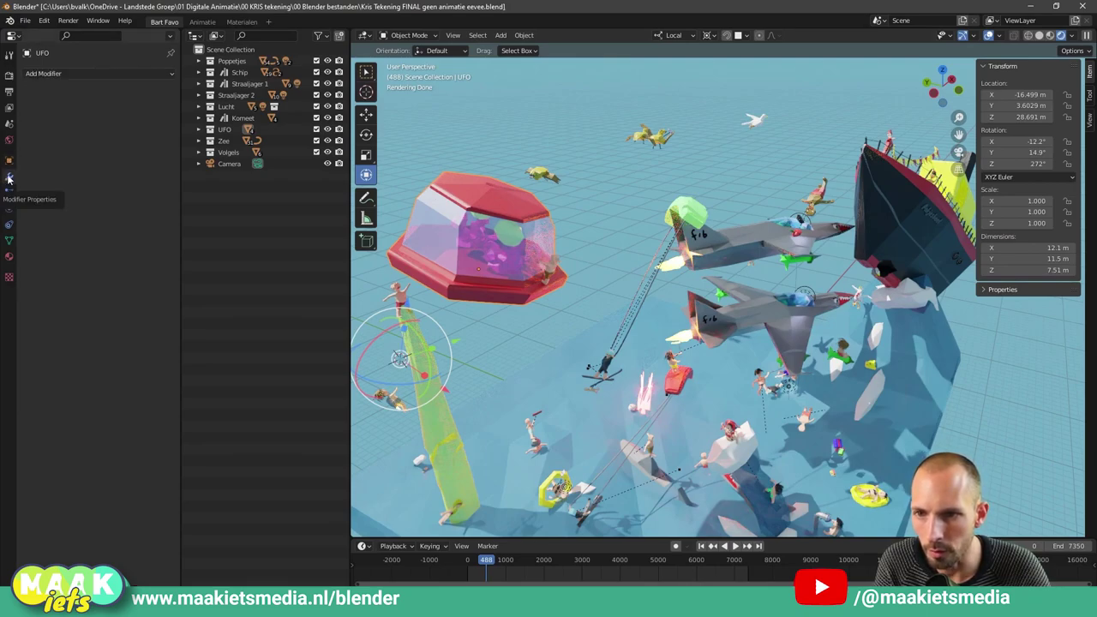
pyautogui.click(522, 132)
pyautogui.keyDown('shift'); pyautogui.moveTo(515, 117); pyautogui.dragTo(494, 127, button='middle'); pyautogui.keyUp('shift')
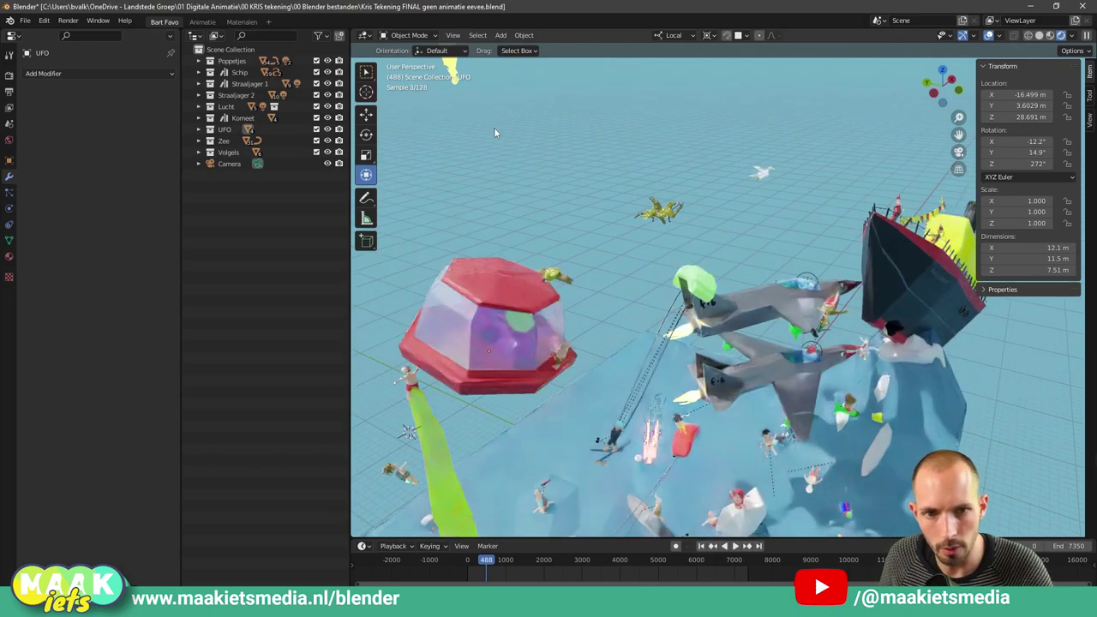
# Step: Add a cube above the UFO and scale it up to 7.58 m
pyautogui.keyDown('shift'); pyautogui.rightClick(502, 154); pyautogui.keyUp('shift')
pyautogui.hotkey('shift', 'a')
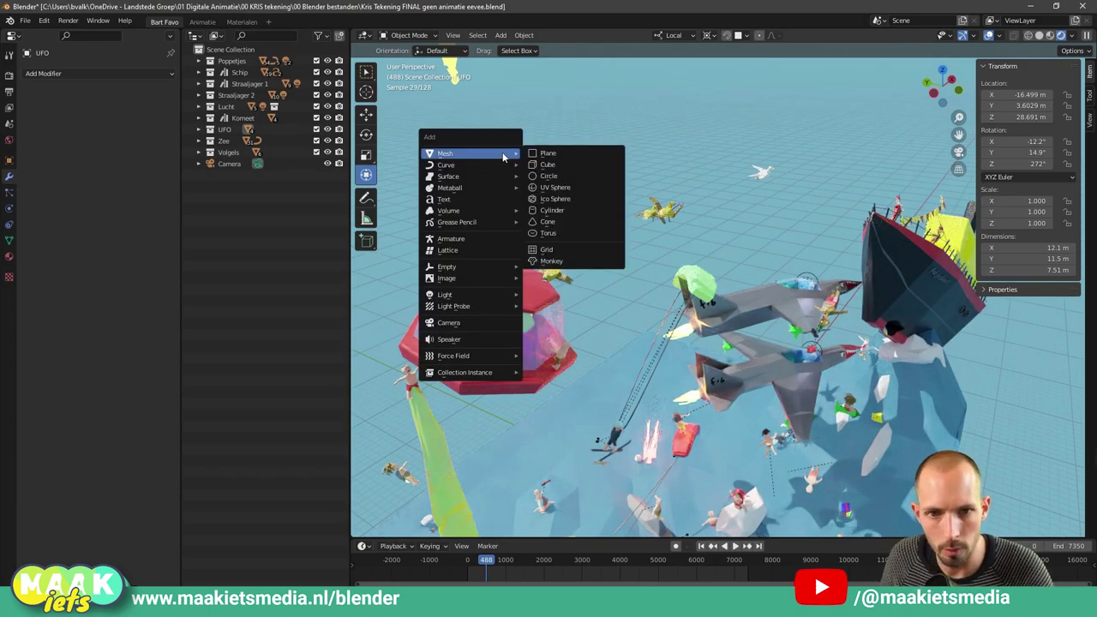
pyautogui.click(565, 166)
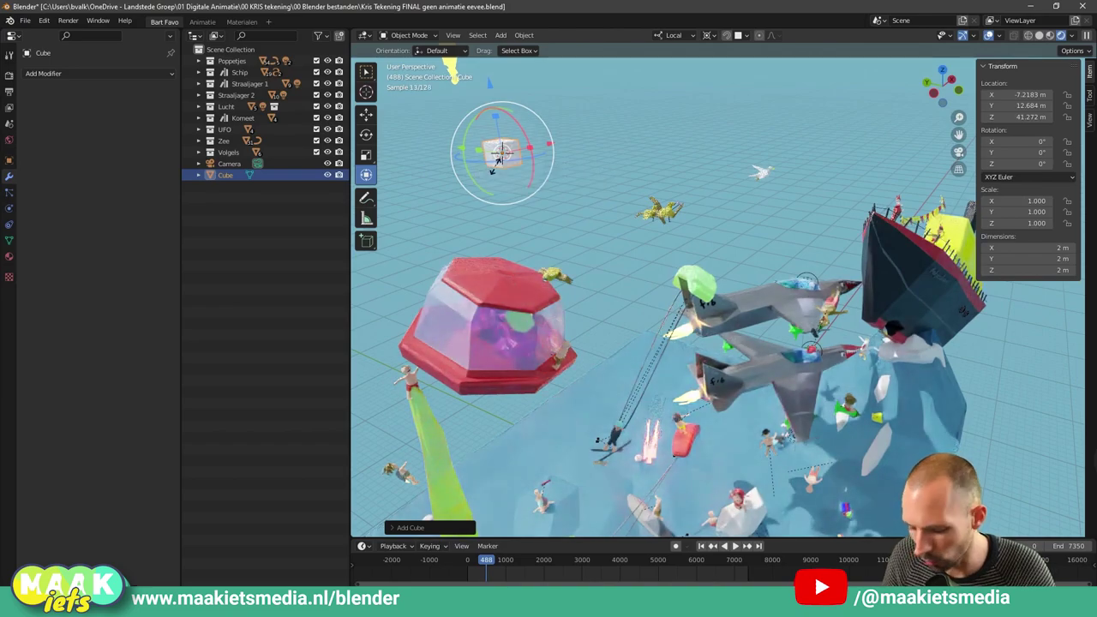
pyautogui.press('s')
pyautogui.click(420, 129)
# Step: Switch the viewport to solid grey shading from a top-down angle
pyautogui.press('w')
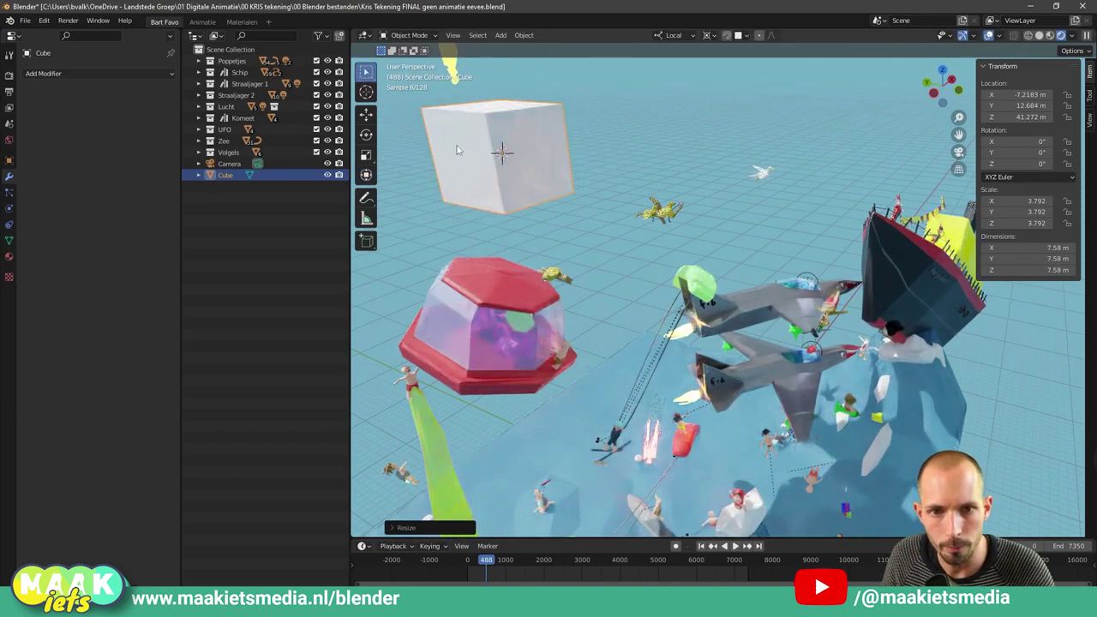
pyautogui.moveTo(822, 137); pyautogui.dragTo(925, 58, button='middle')
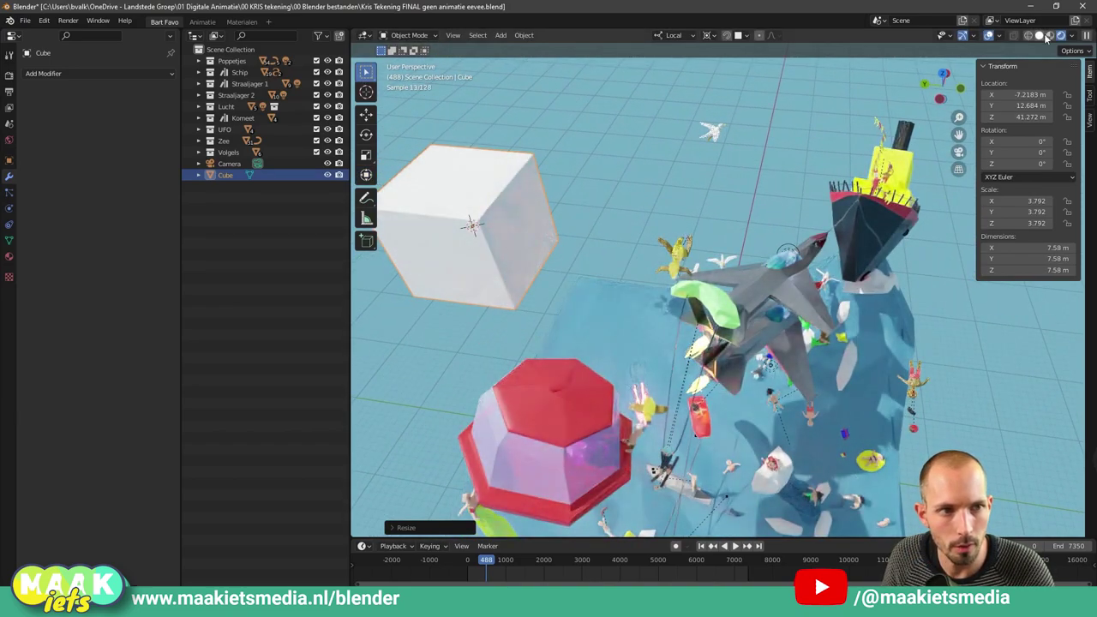
pyautogui.click(1040, 35)
pyautogui.keyDown('shift'); pyautogui.moveTo(503, 262); pyautogui.dragTo(528, 240, button='middle'); pyautogui.keyUp('shift')
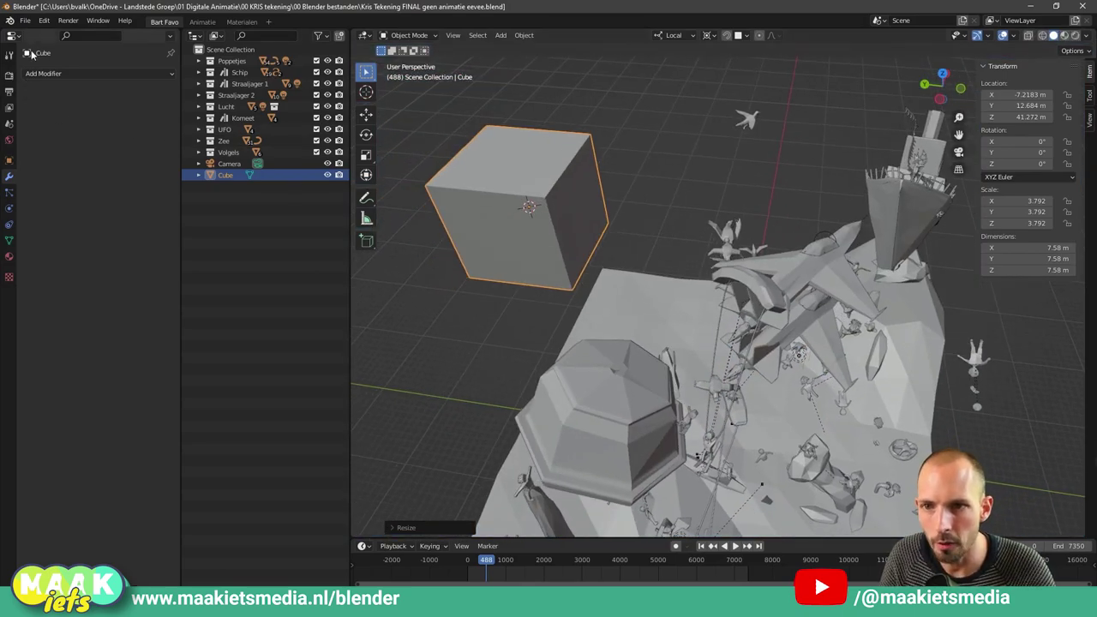
# Step: Give the cube a Subdivision Surface modifier with viewport and render levels 3, inspecting its cage
pyautogui.click(64, 73)
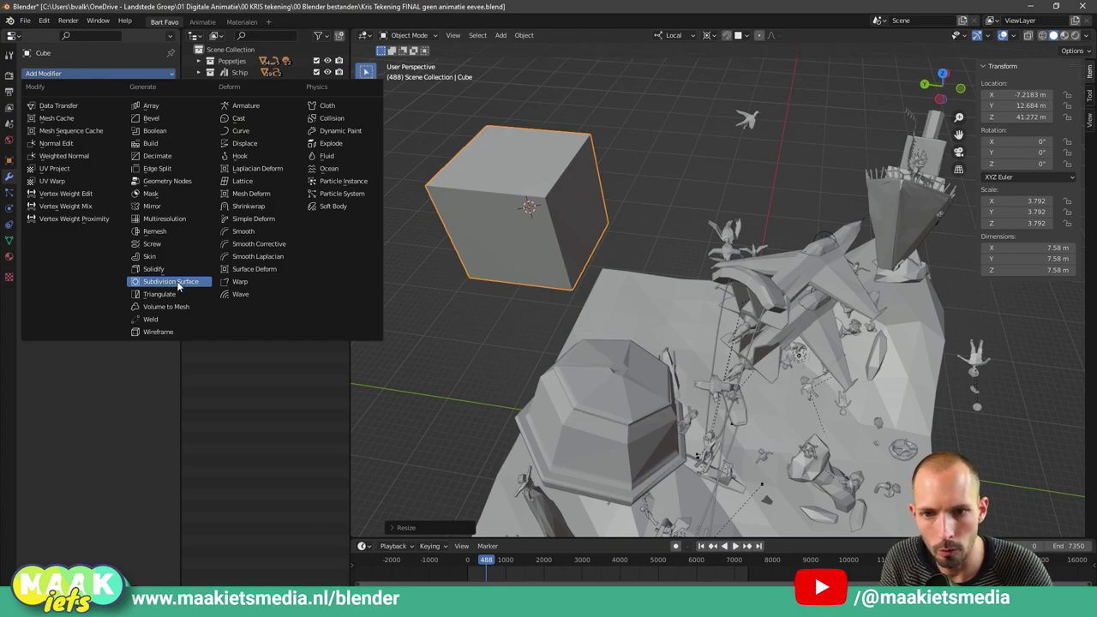
pyautogui.press('Return')
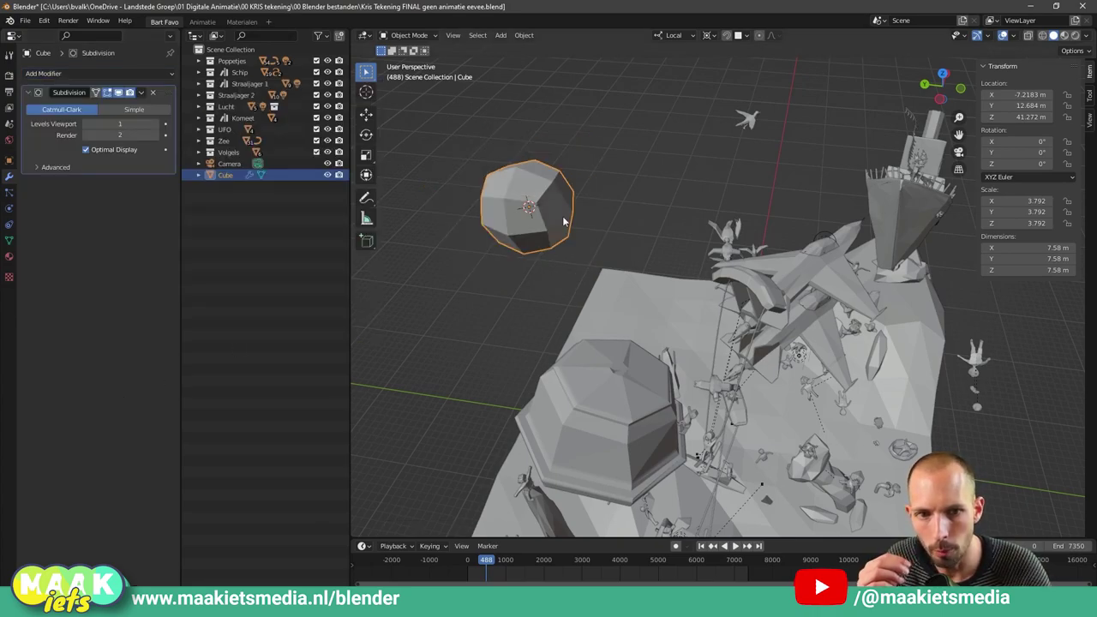
pyautogui.moveTo(562, 216)
pyautogui.mouseDown(button='middle')
pyautogui.moveTo(507, 177)
pyautogui.moveTo(513, 199)
pyautogui.moveTo(486, 208)
pyautogui.mouseUp(button='middle')
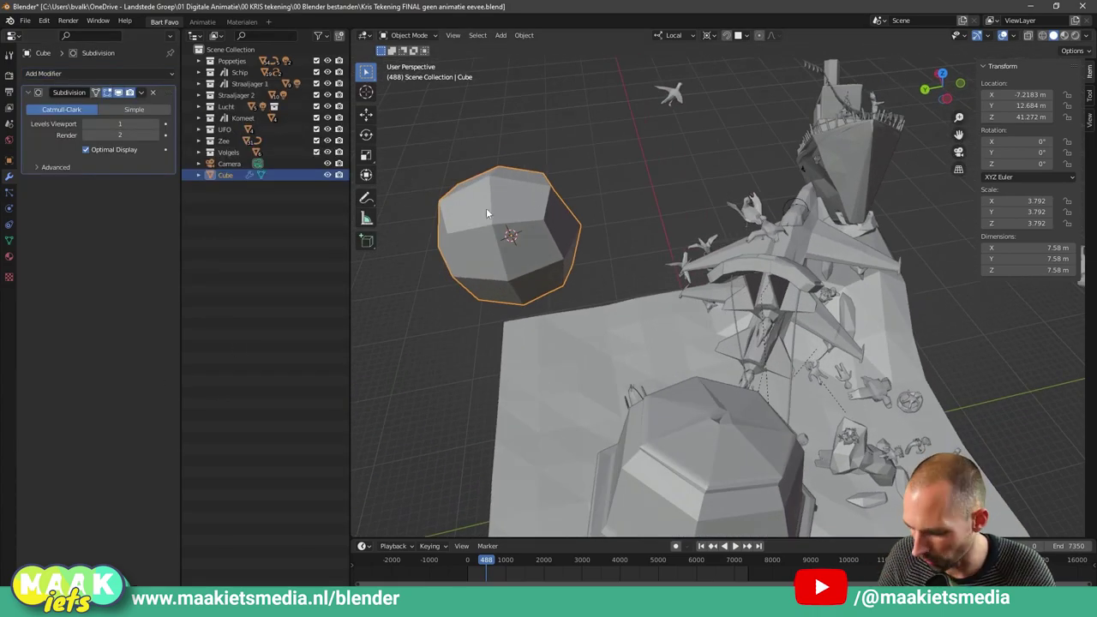
pyautogui.press('Tab')
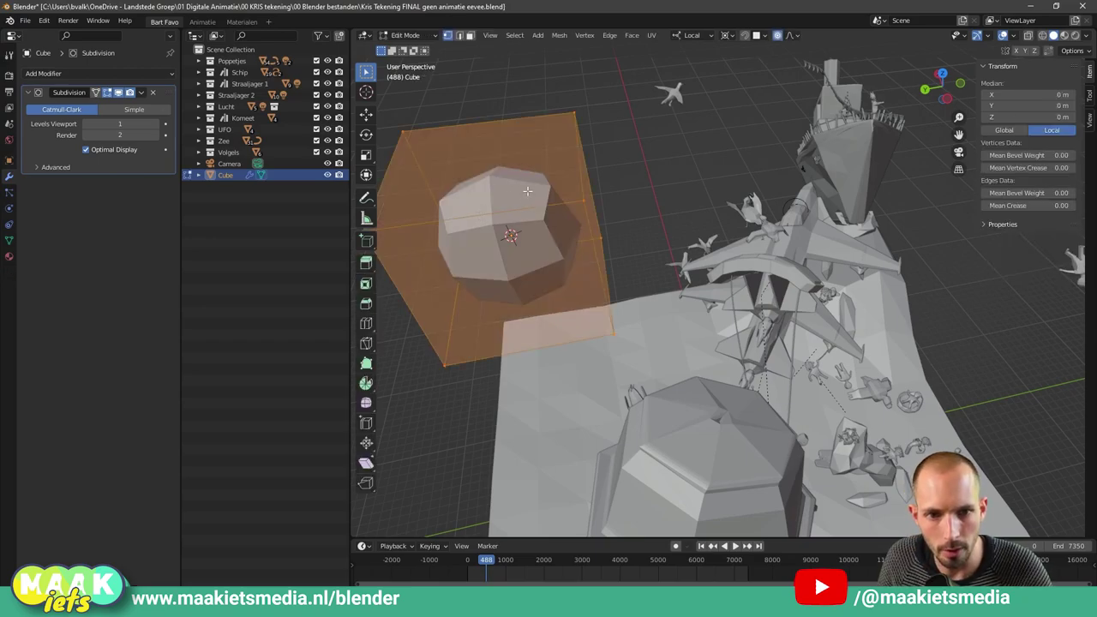
pyautogui.moveTo(578, 223); pyautogui.dragTo(470, 123, button='middle')
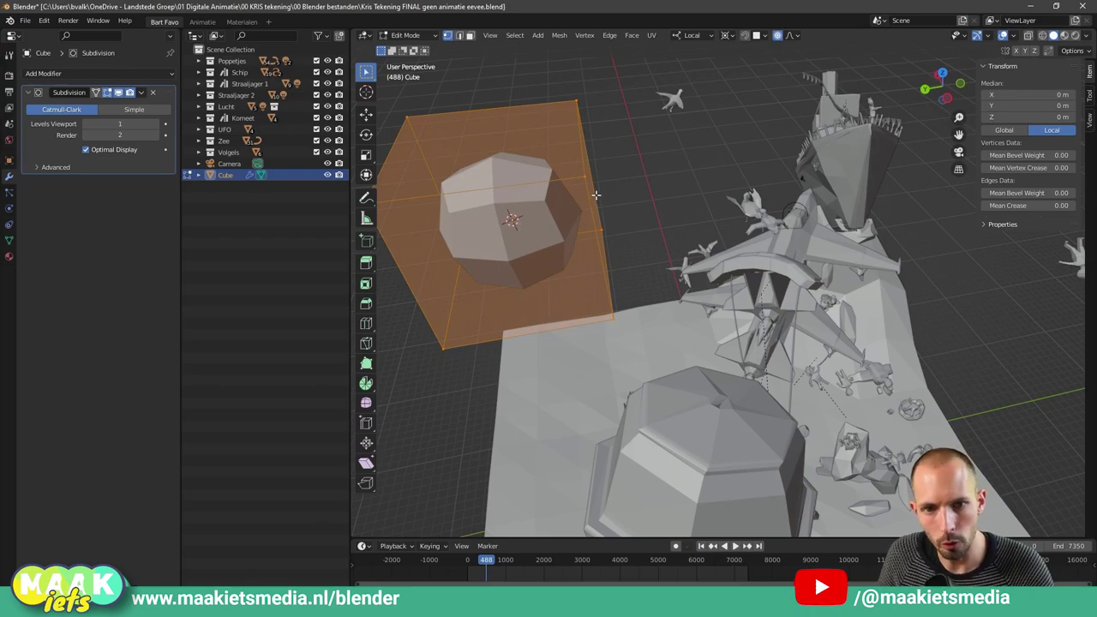
pyautogui.press('Tab')
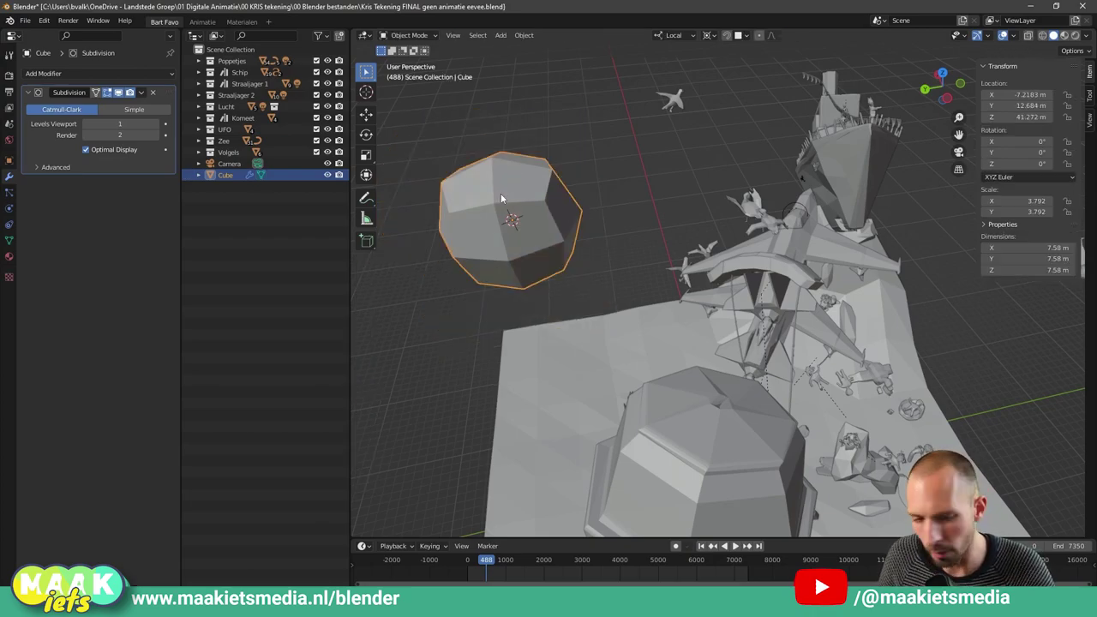
pyautogui.click(157, 124)
pyautogui.click(158, 124)
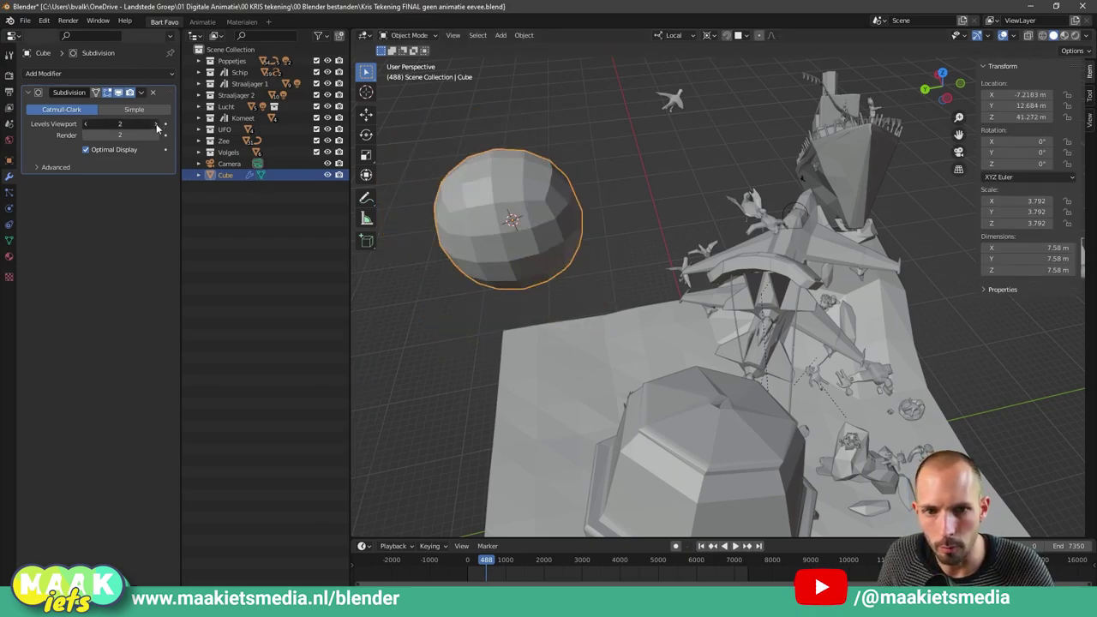
pyautogui.click(158, 136)
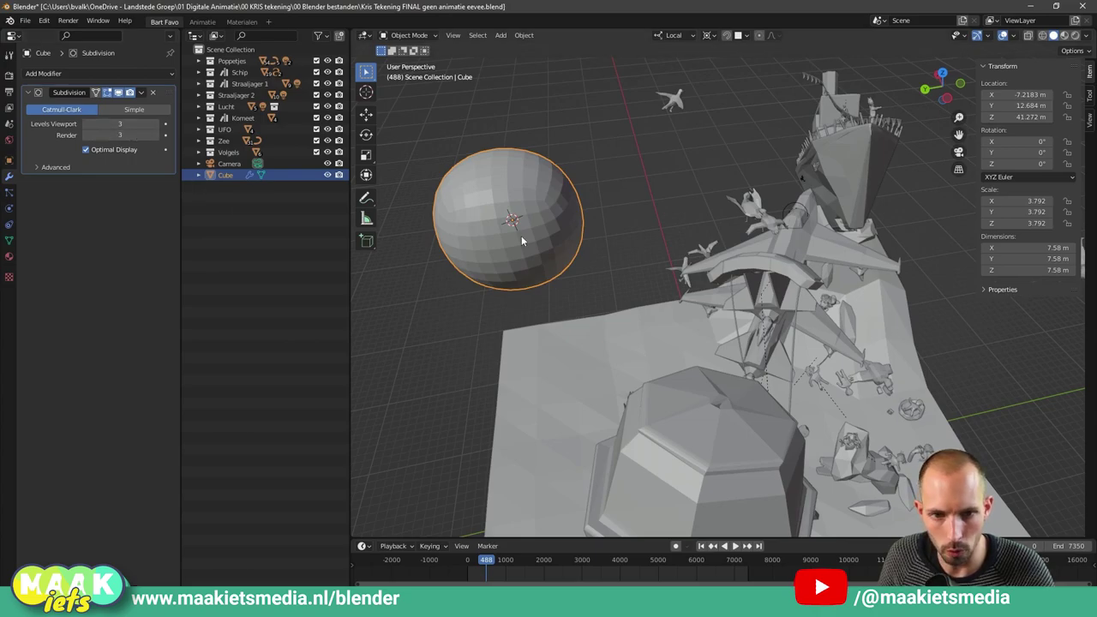
pyautogui.press('Tab')
pyautogui.press('Tab')
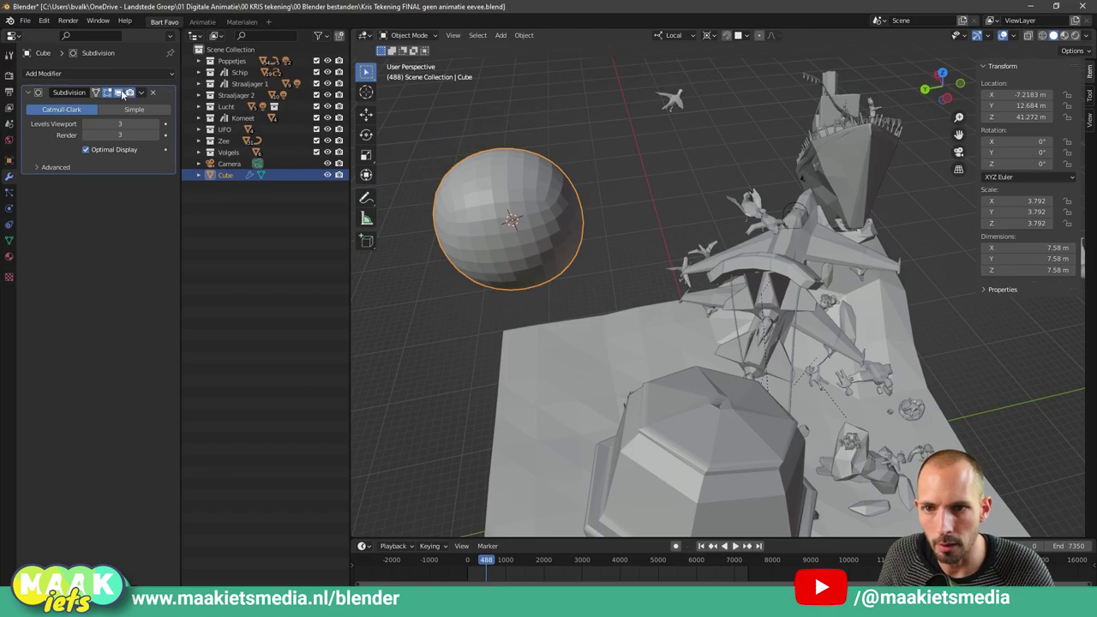
# Step: Toggle the subdivision's viewport display, then remove the Subdivision modifier from the cube
pyautogui.click(120, 92)
pyautogui.click(120, 92)
pyautogui.click(120, 93)
pyautogui.click(122, 92)
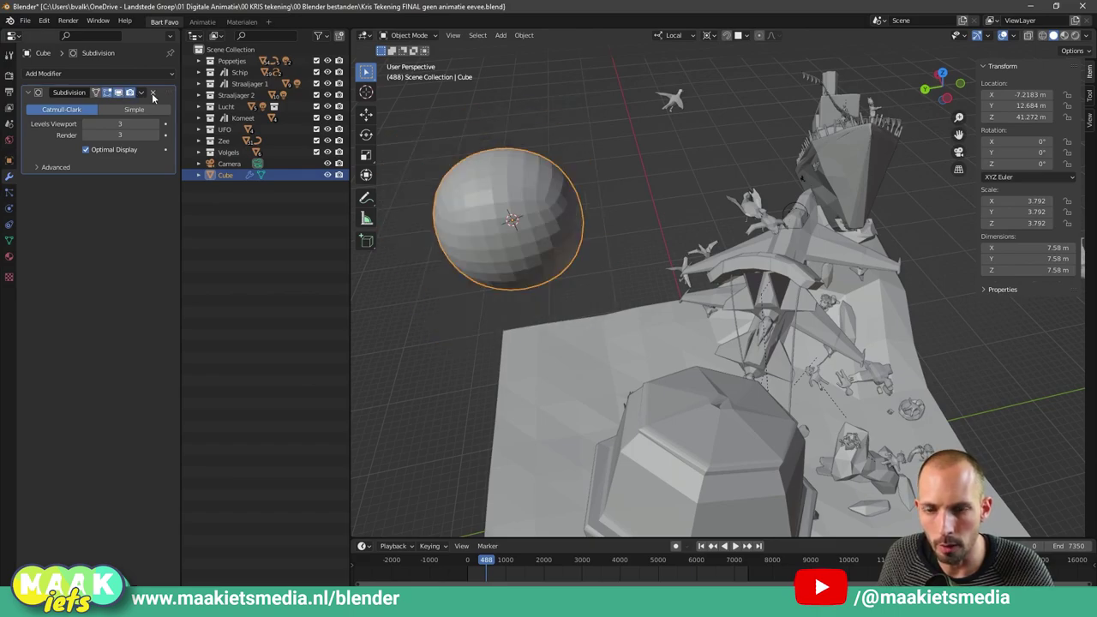
pyautogui.click(125, 75)
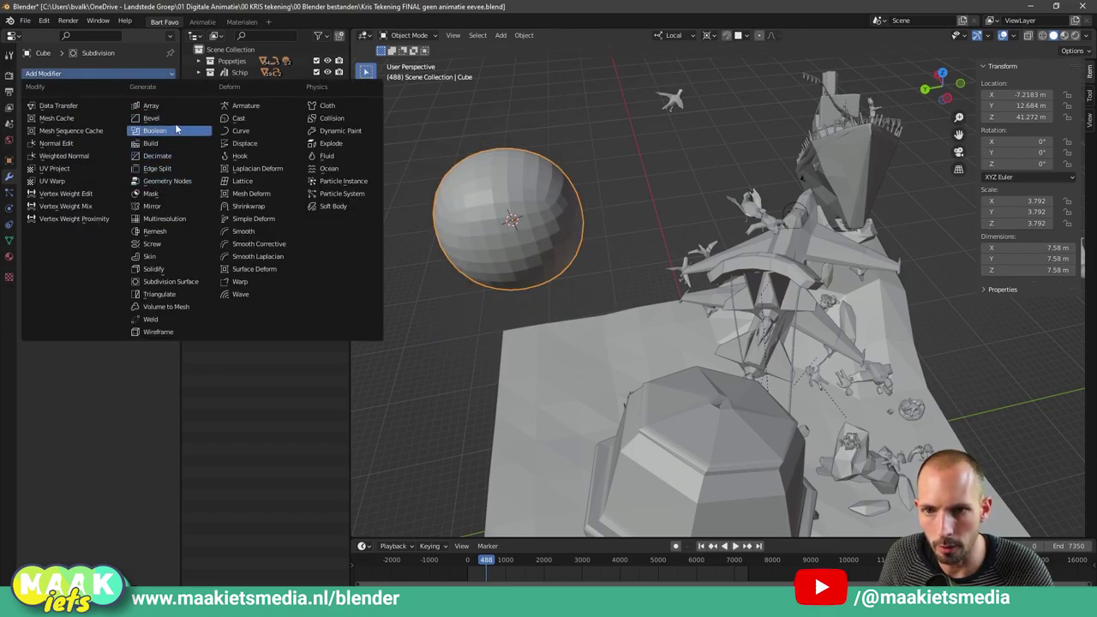
pyautogui.click(148, 61)
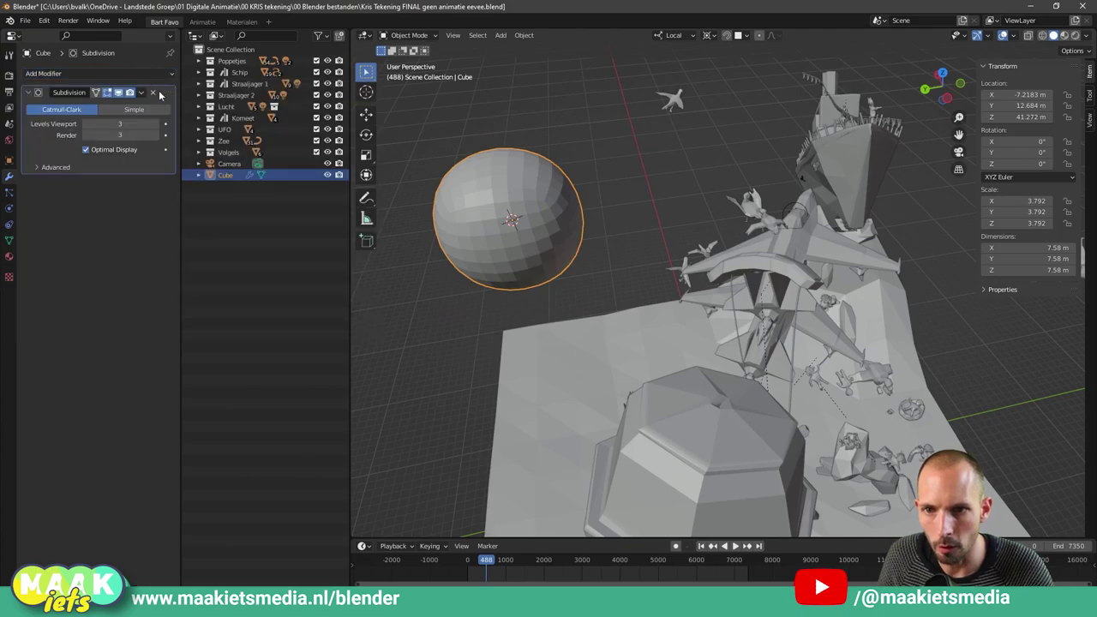
pyautogui.click(153, 93)
pyautogui.moveTo(543, 214)
pyautogui.mouseDown(button='middle')
pyautogui.moveTo(580, 203)
pyautogui.moveTo(528, 218)
pyautogui.moveTo(541, 206)
pyautogui.mouseUp(button='middle')
# Step: Delete the test cube with X, then select the UFO to show its empty modifier list
pyautogui.press('x')
pyautogui.click(533, 208)
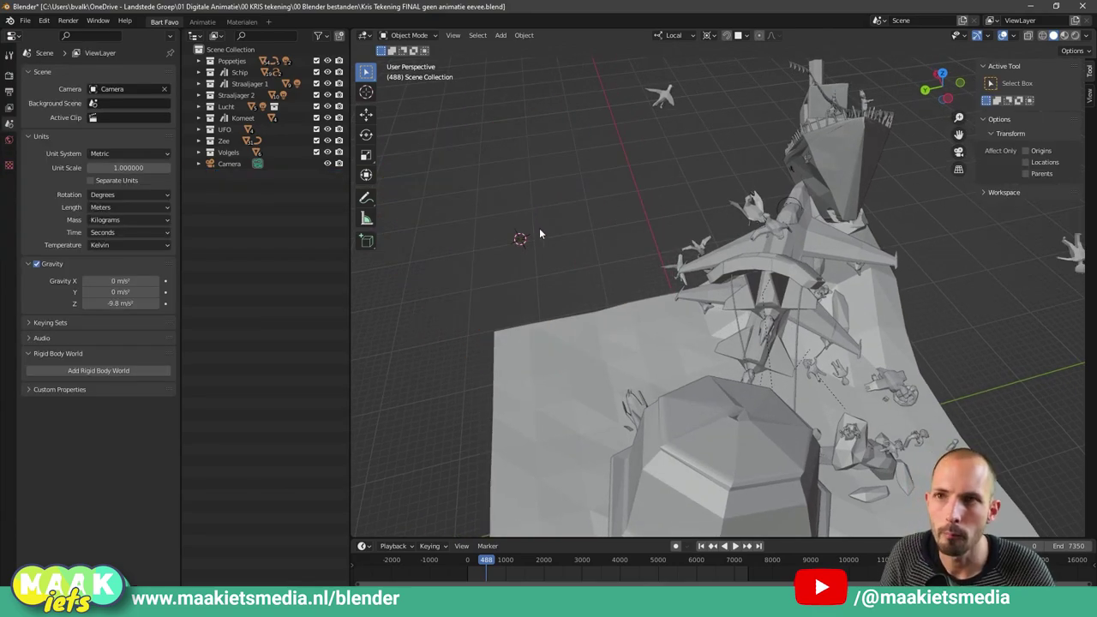
pyautogui.moveTo(539, 228)
pyautogui.mouseDown(button='middle')
pyautogui.moveTo(662, 283)
pyautogui.moveTo(655, 263)
pyautogui.mouseUp(button='middle')
pyautogui.click(605, 422)
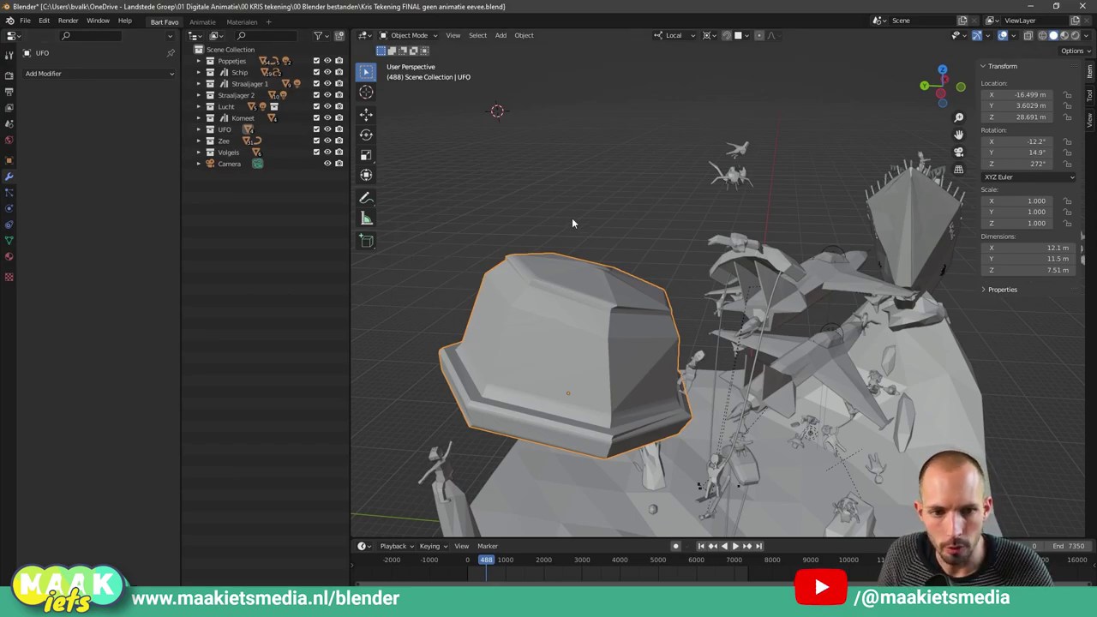
pyautogui.moveTo(572, 222)
pyautogui.mouseDown(button='middle')
pyautogui.moveTo(582, 219)
pyautogui.moveTo(568, 201)
pyautogui.moveTo(548, 220)
pyautogui.mouseUp(button='middle')
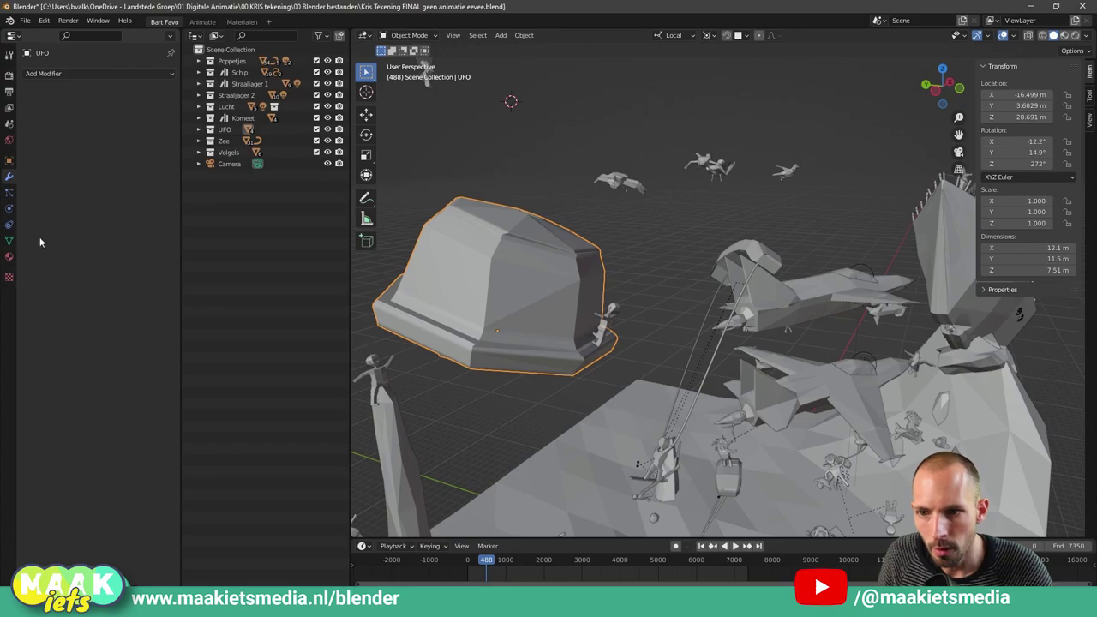
# Step: Show the UFO's empty particle system list and switch the viewport to rendered shading
pyautogui.click(9, 192)
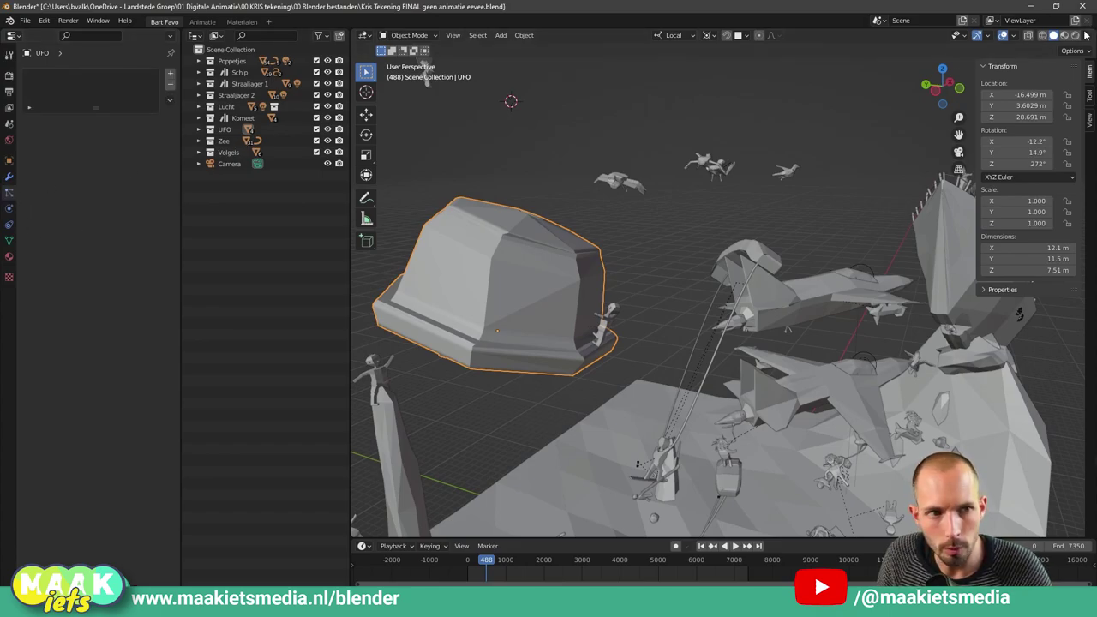
pyautogui.click(1076, 36)
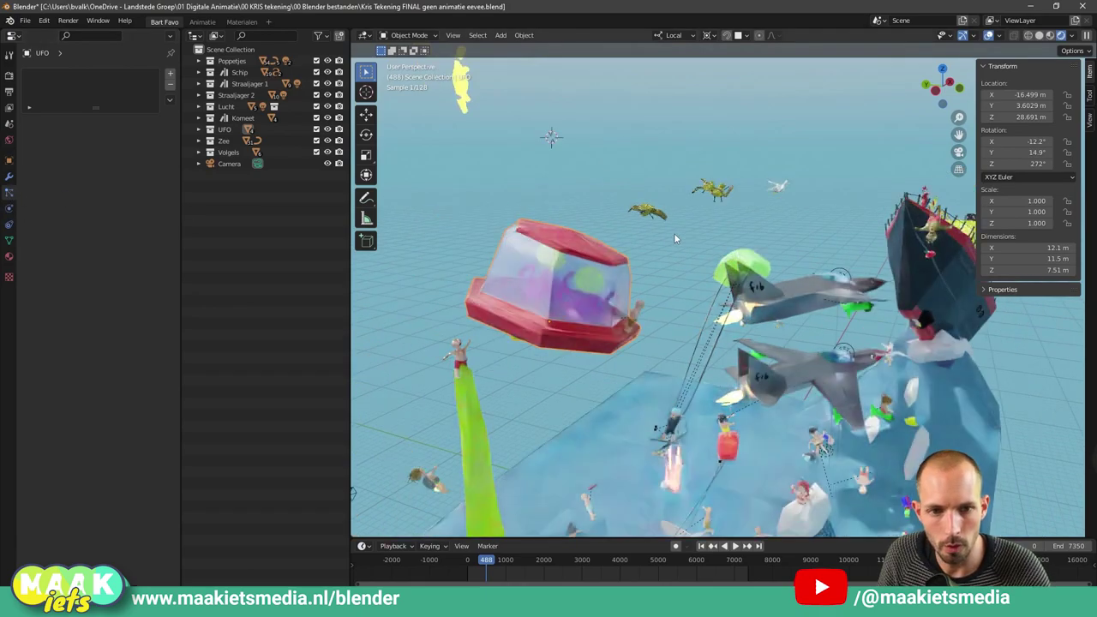
pyautogui.scroll(-2, 655, 243)
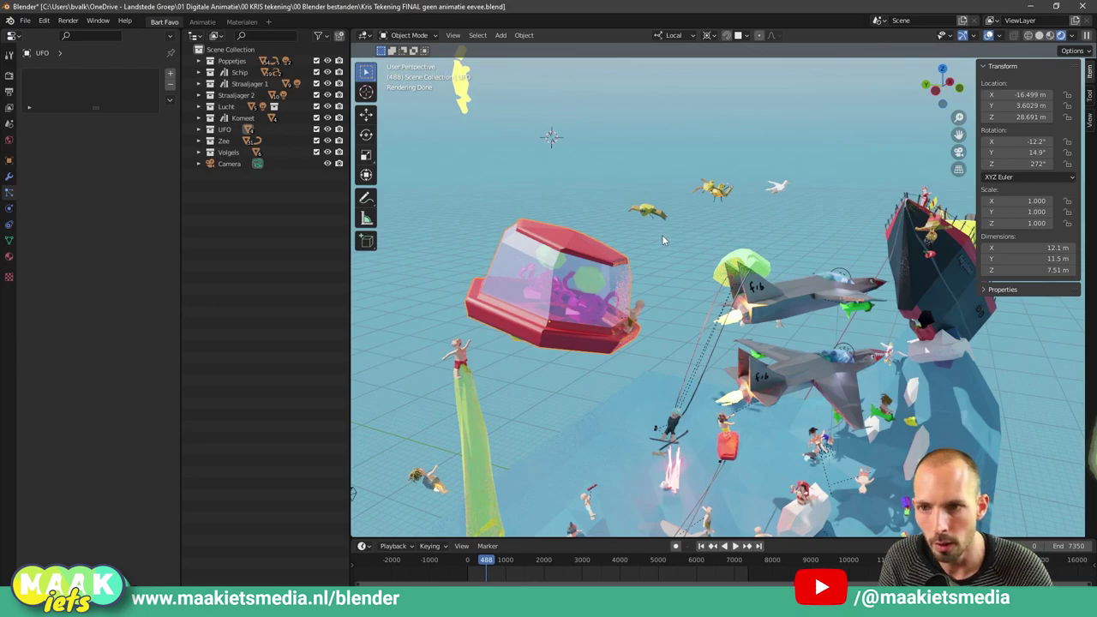
# Step: Show the UFO's physics options (Force Field, Collision, Cloth, Soft Body, Fluid, Rigid Body)
pyautogui.click(9, 209)
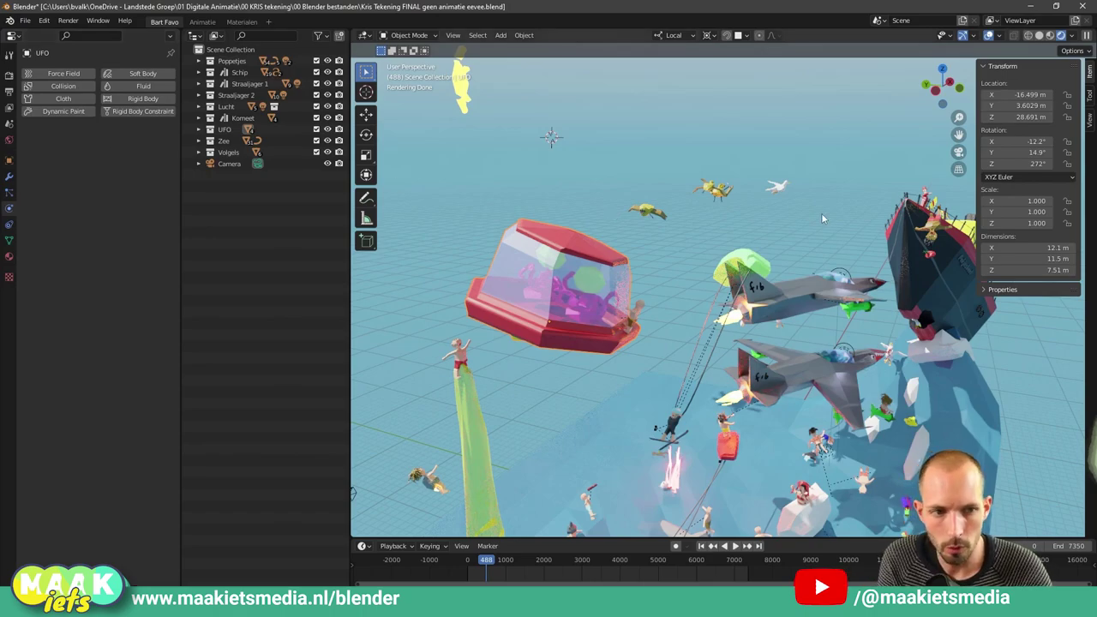
pyautogui.moveTo(835, 205)
pyautogui.mouseDown(button='middle')
pyautogui.moveTo(619, 209)
pyautogui.moveTo(533, 286)
pyautogui.mouseUp(button='middle')
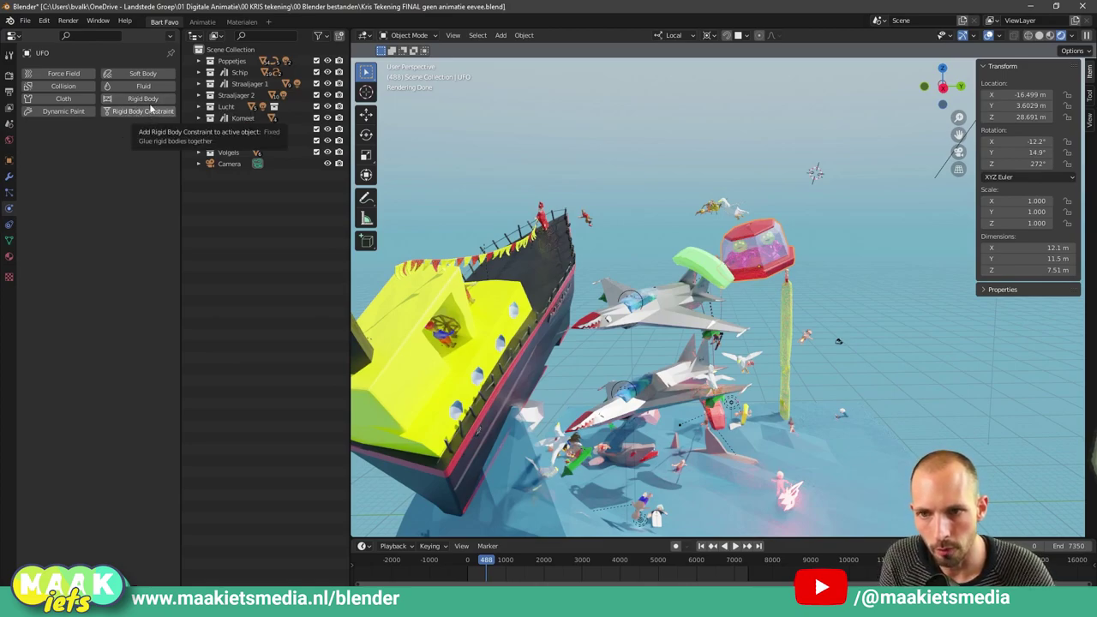
# Step: Browse the UFO's object constraint types, then view its Circle mesh data
pyautogui.click(9, 225)
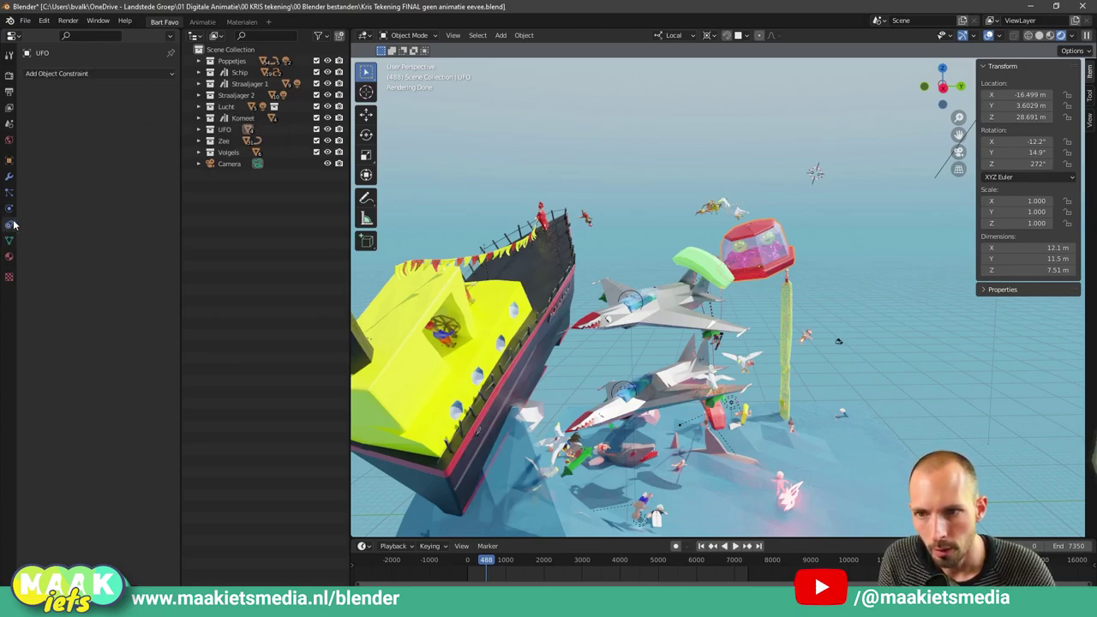
pyautogui.click(119, 74)
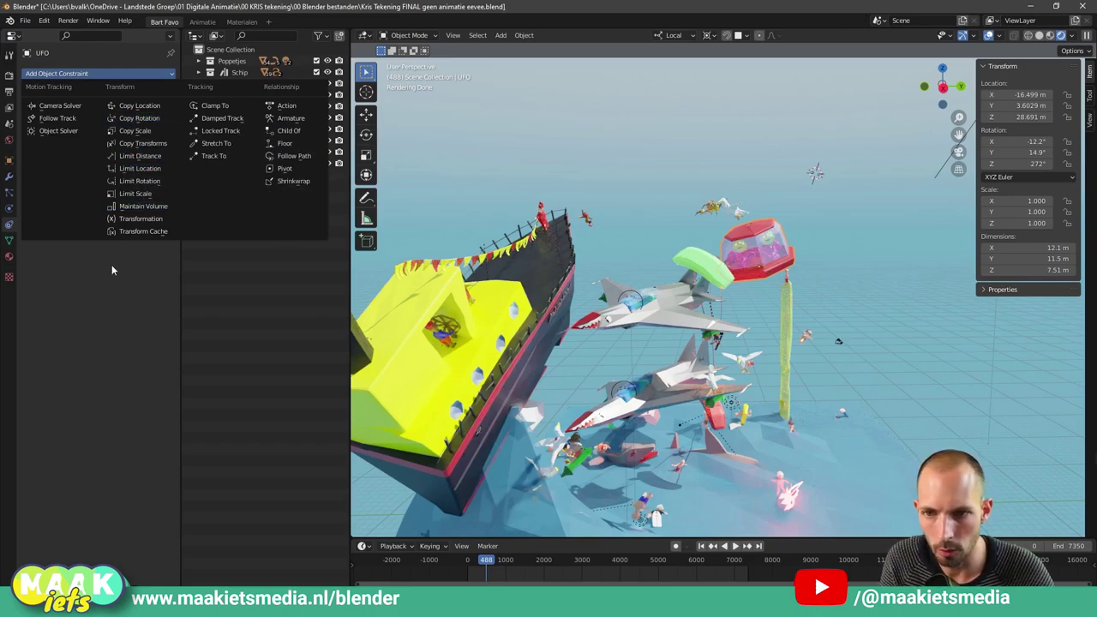
pyautogui.click(8, 242)
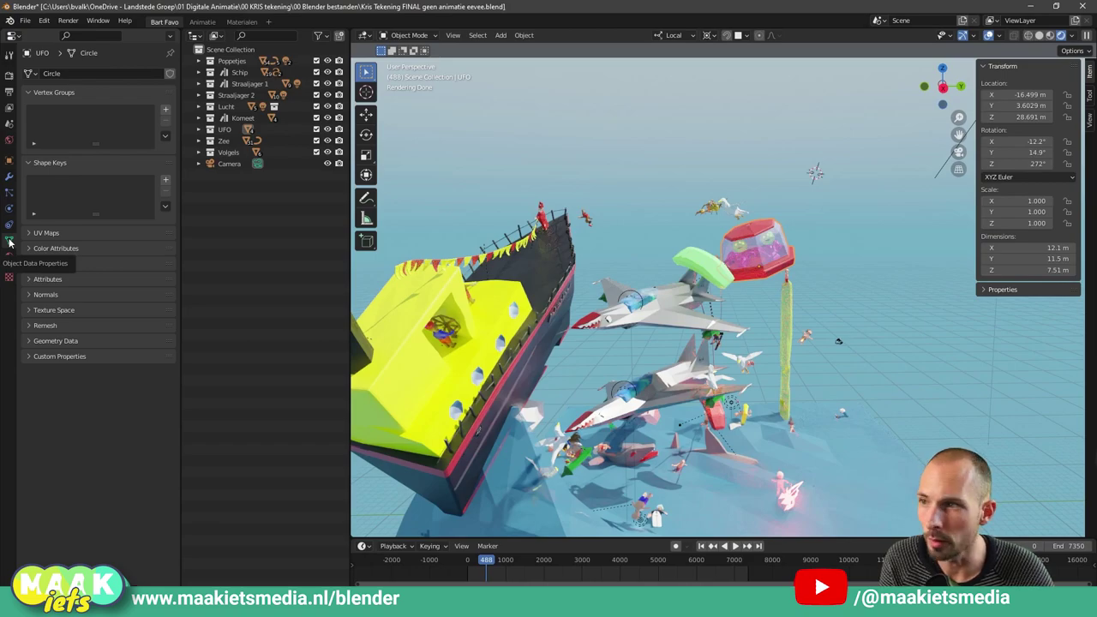
# Step: Review the UFO's object transform settings and its mesh data again
pyautogui.click(11, 168)
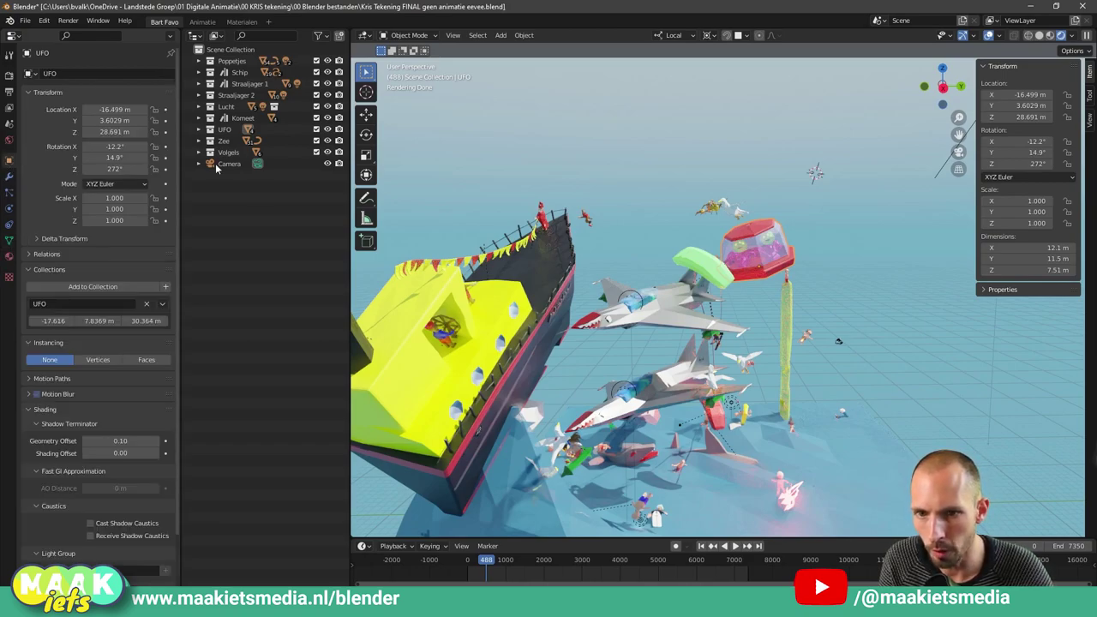
pyautogui.moveTo(264, 115); pyautogui.dragTo(259, 48)
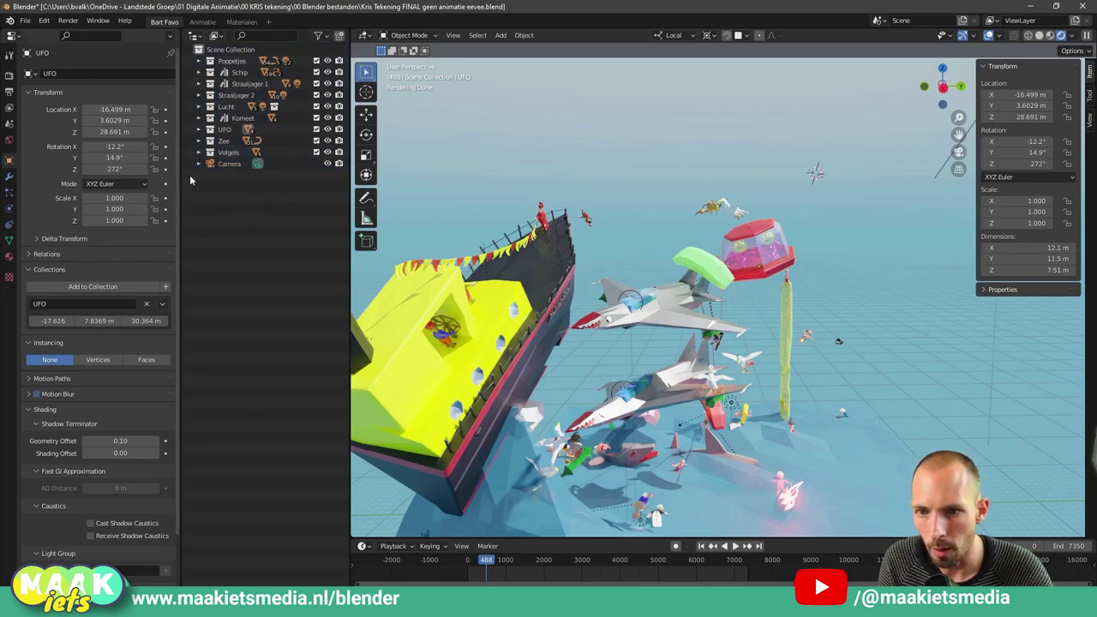
pyautogui.click(6, 243)
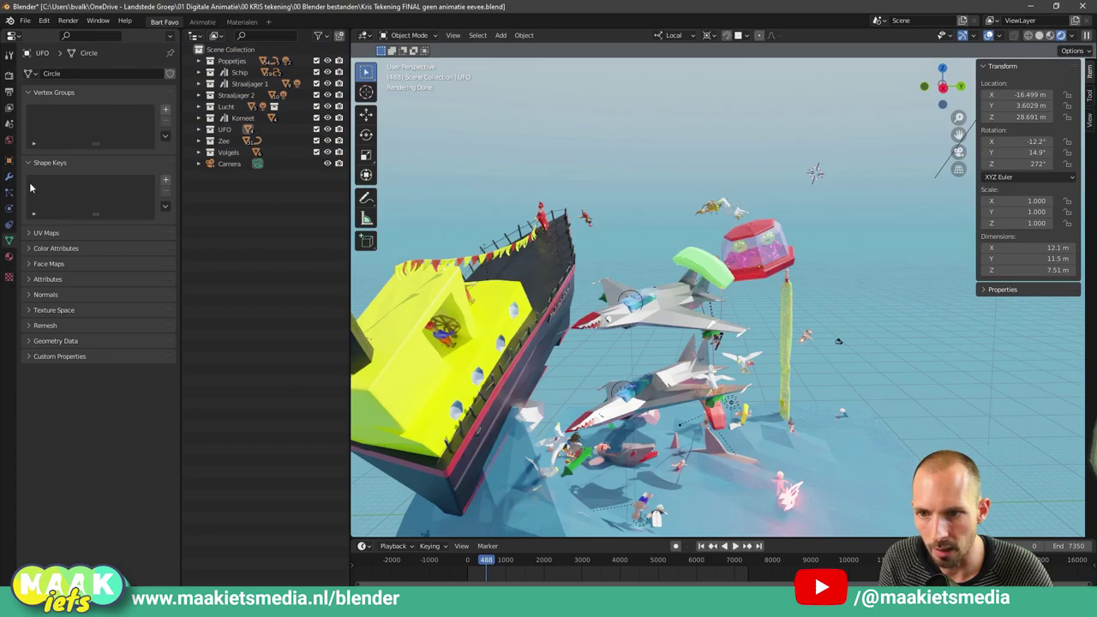
# Step: Browse the camera's data, then the cockpit lamp's 750 W Point.002 light with 1.2 m radius
pyautogui.click(838, 343)
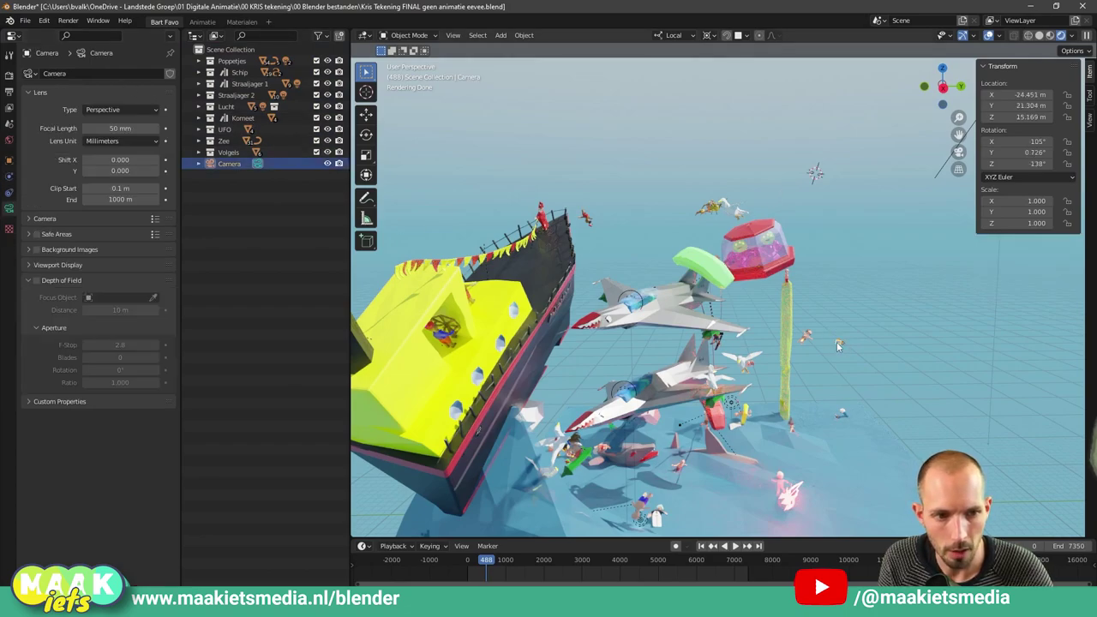
pyautogui.click(30, 74)
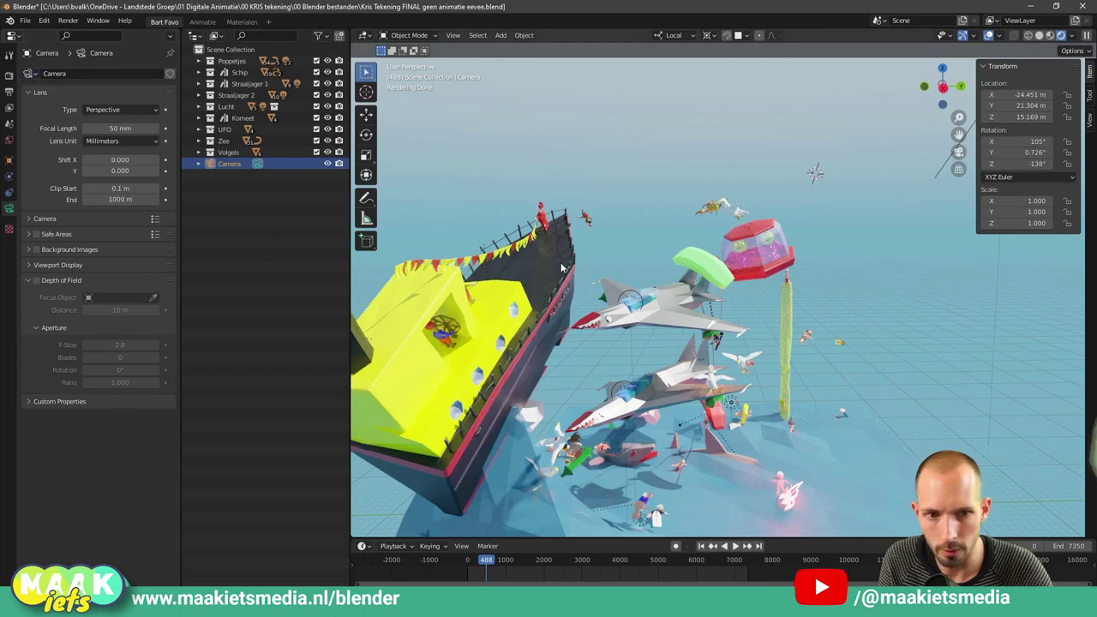
pyautogui.click(630, 390)
pyautogui.click(30, 74)
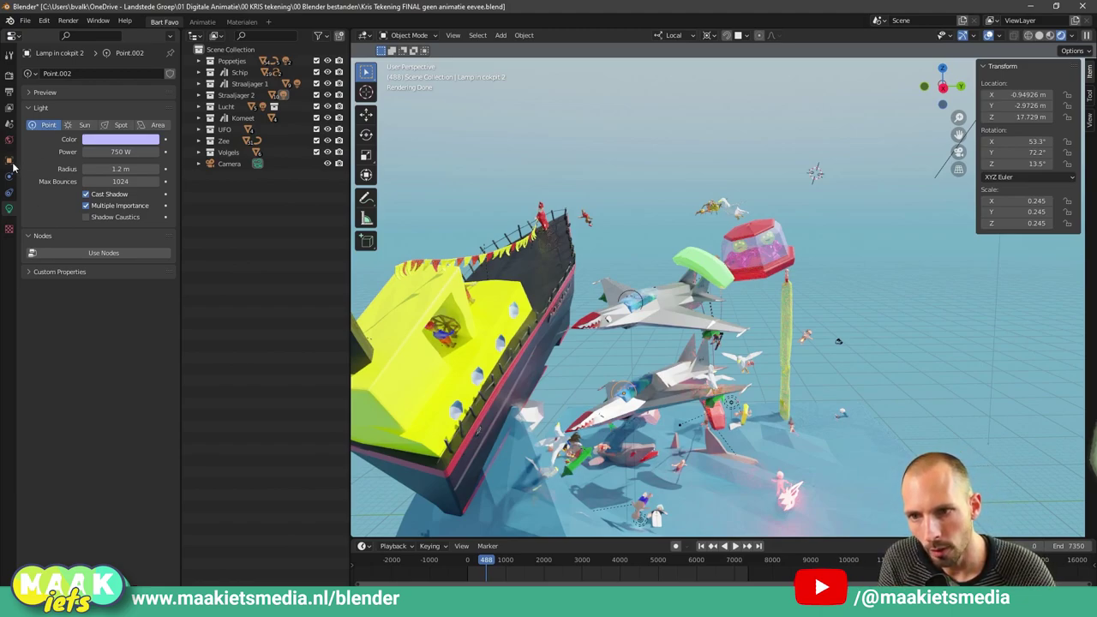
# Step: Create a new brush texture of type Clouds and raise its Size to 1.78
pyautogui.click(10, 230)
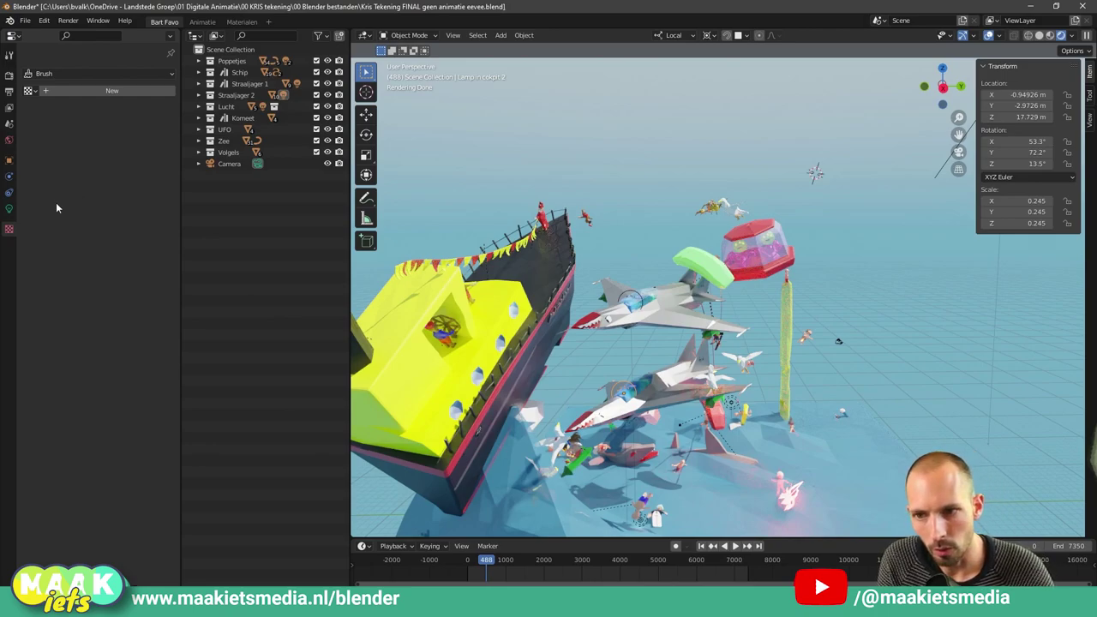
pyautogui.click(101, 90)
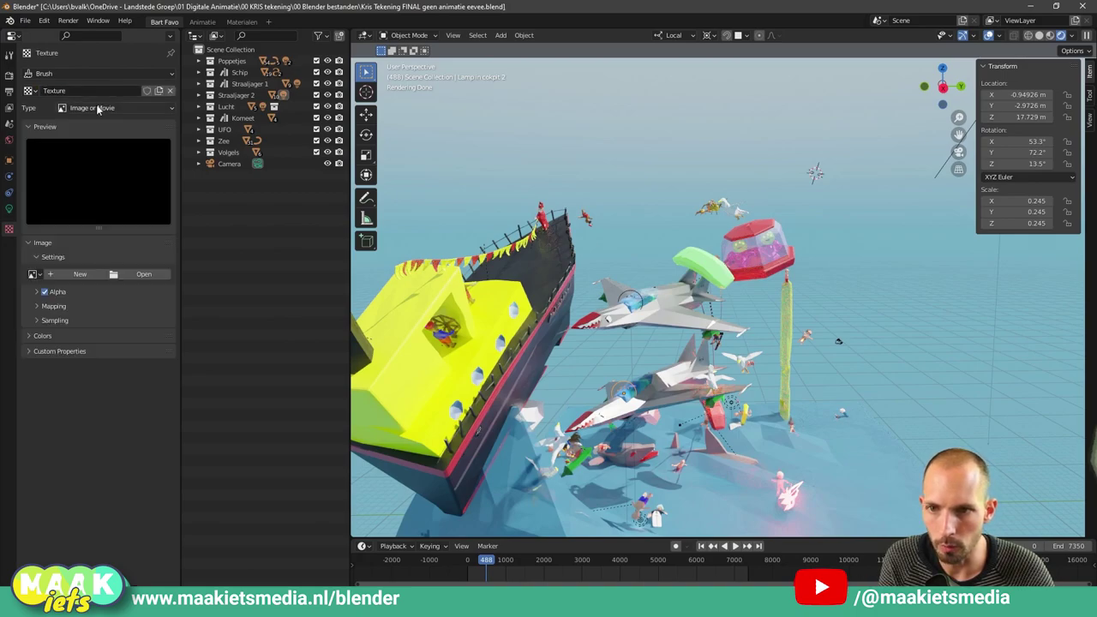
pyautogui.click(99, 109)
pyautogui.click(94, 146)
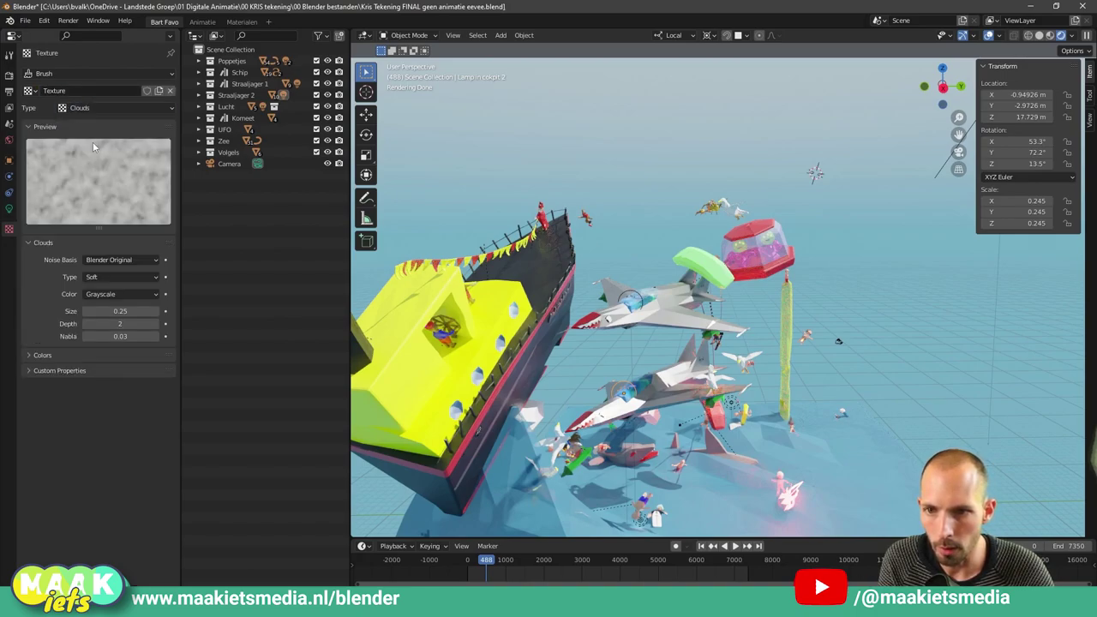
pyautogui.moveTo(109, 313)
pyautogui.mouseDown()
pyautogui.moveTo(154, 313)
pyautogui.moveTo(142, 324)
pyautogui.mouseUp()
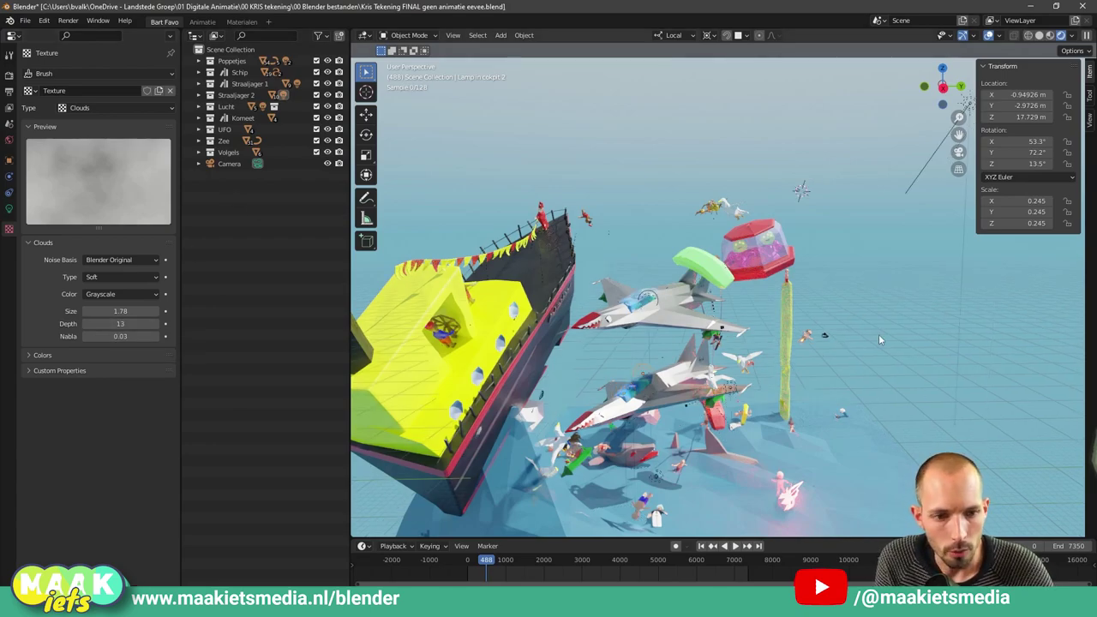
# Step: Select Lamp in cokpit 1 and show its 750 W Point.003 light data
pyautogui.moveTo(878, 334)
pyautogui.mouseDown(button='middle')
pyautogui.moveTo(752, 420)
pyautogui.moveTo(549, 351)
pyautogui.mouseUp(button='middle')
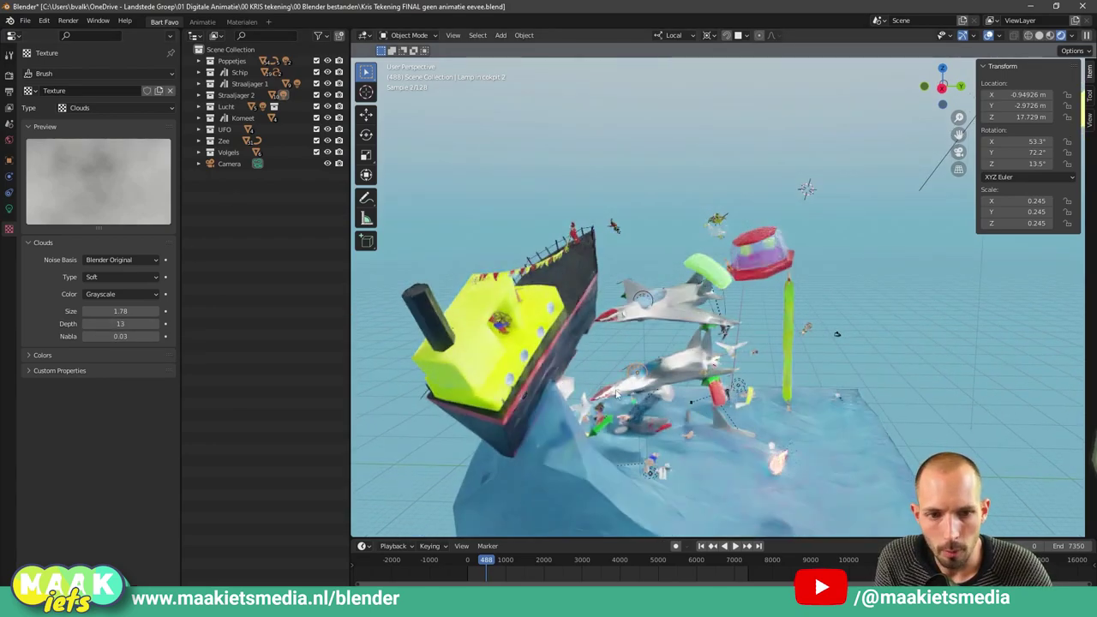
pyautogui.click(543, 350)
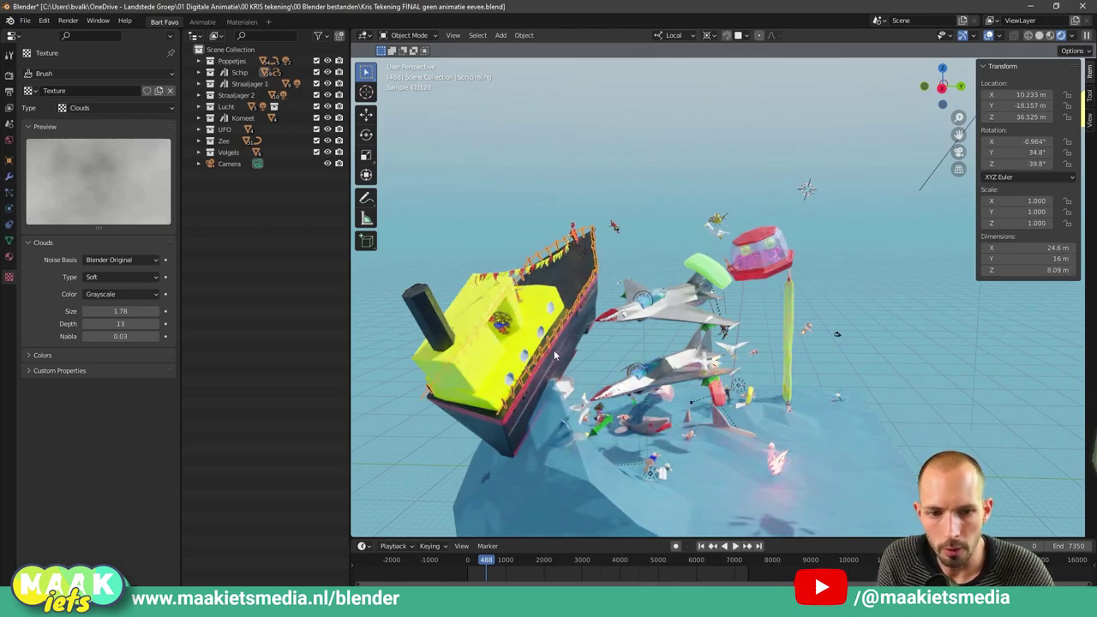
pyautogui.click(557, 357)
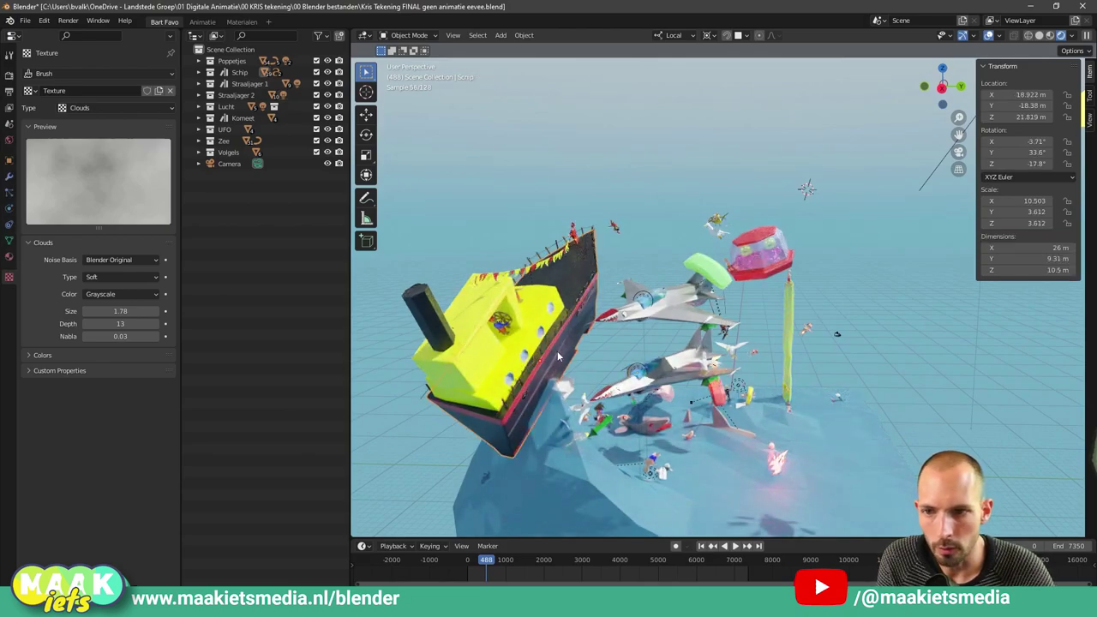
pyautogui.click(654, 298)
pyautogui.scroll(3, 658, 263)
pyautogui.scroll(2, 658, 262)
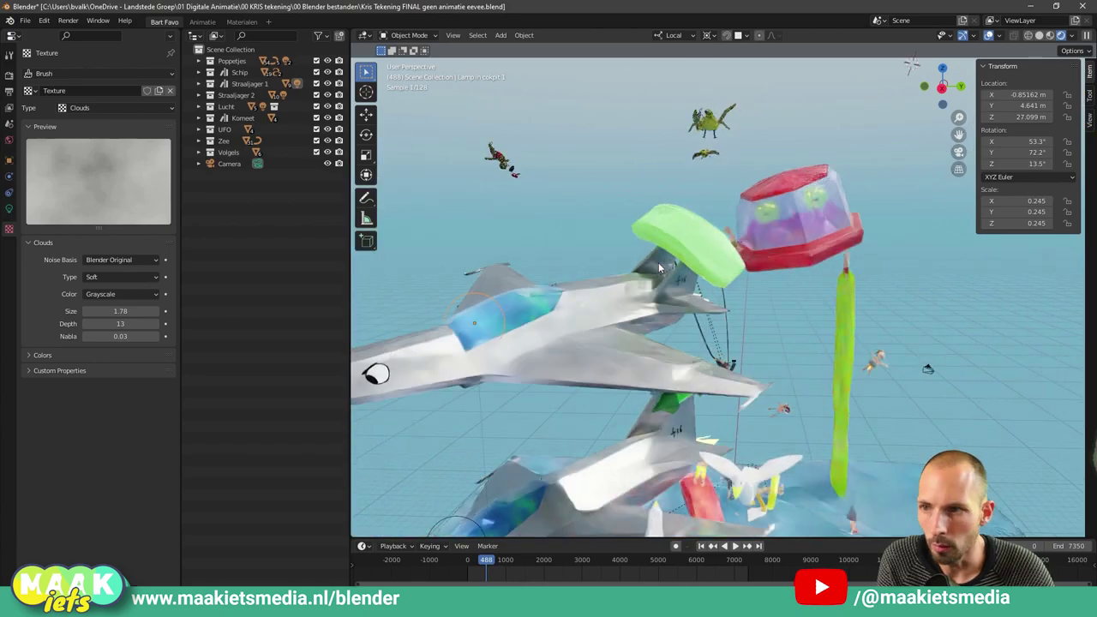
pyautogui.scroll(2, 626, 268)
pyautogui.scroll(-2, 573, 283)
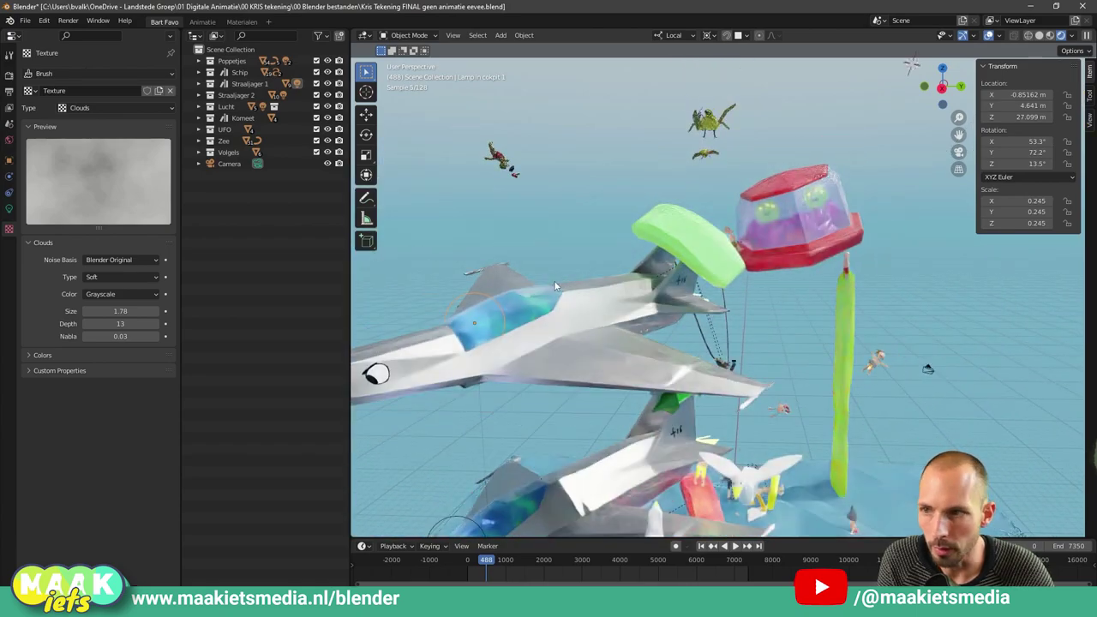
pyautogui.scroll(-2, 572, 279)
pyautogui.scroll(-1, 571, 275)
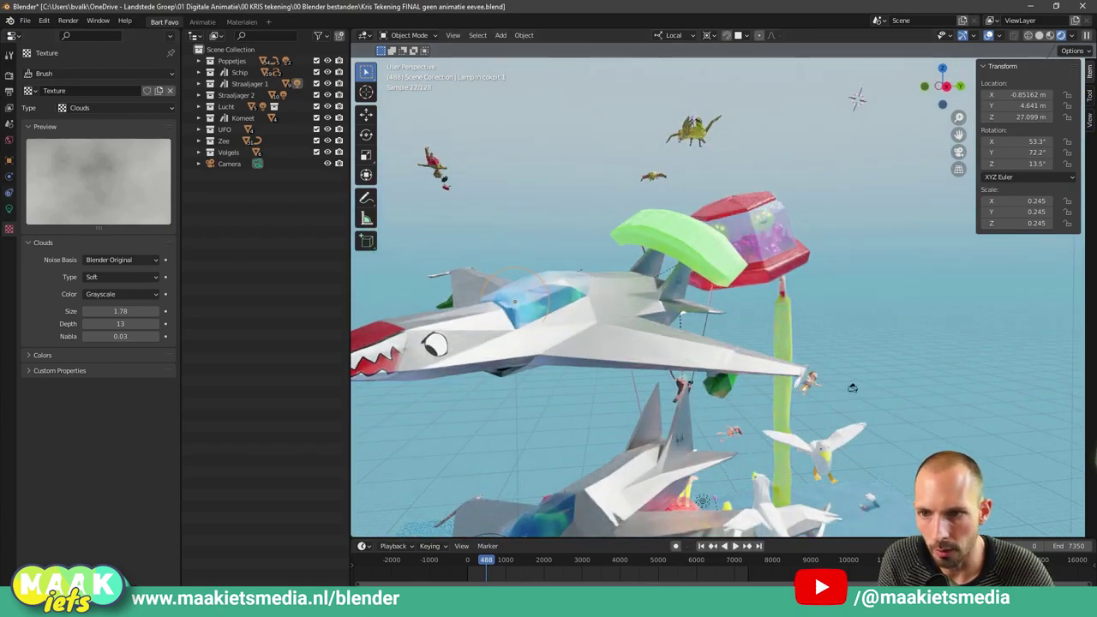
pyautogui.click(9, 209)
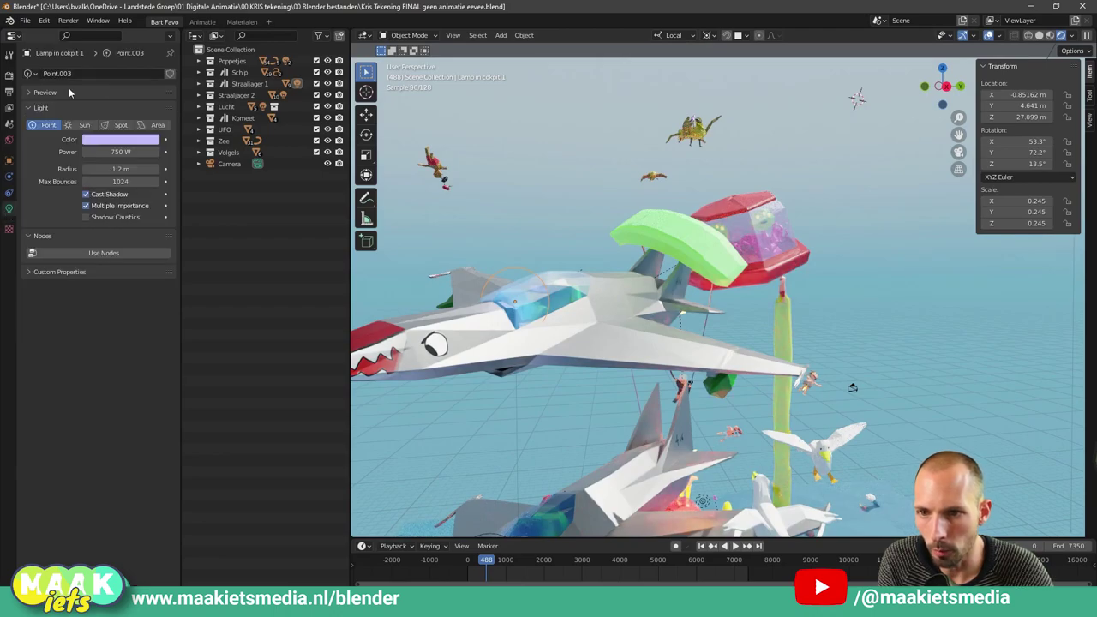
# Step: Scale the camera to 8.544 around Individual Origins, then select the jet Straaljager 1
pyautogui.click(853, 388)
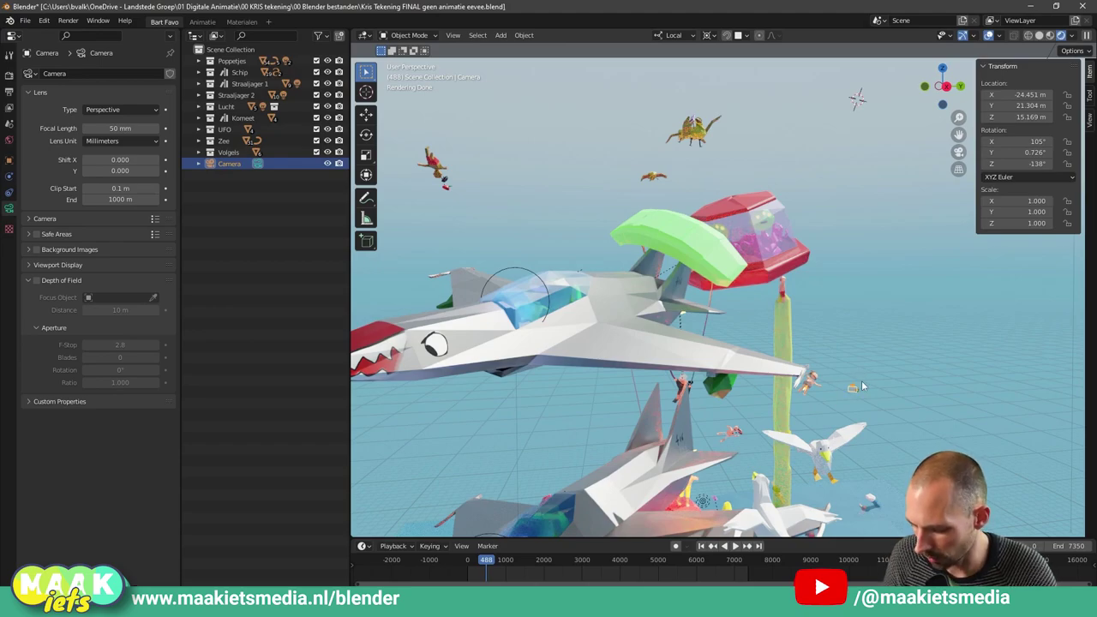
pyautogui.press('s')
pyautogui.press('Escape')
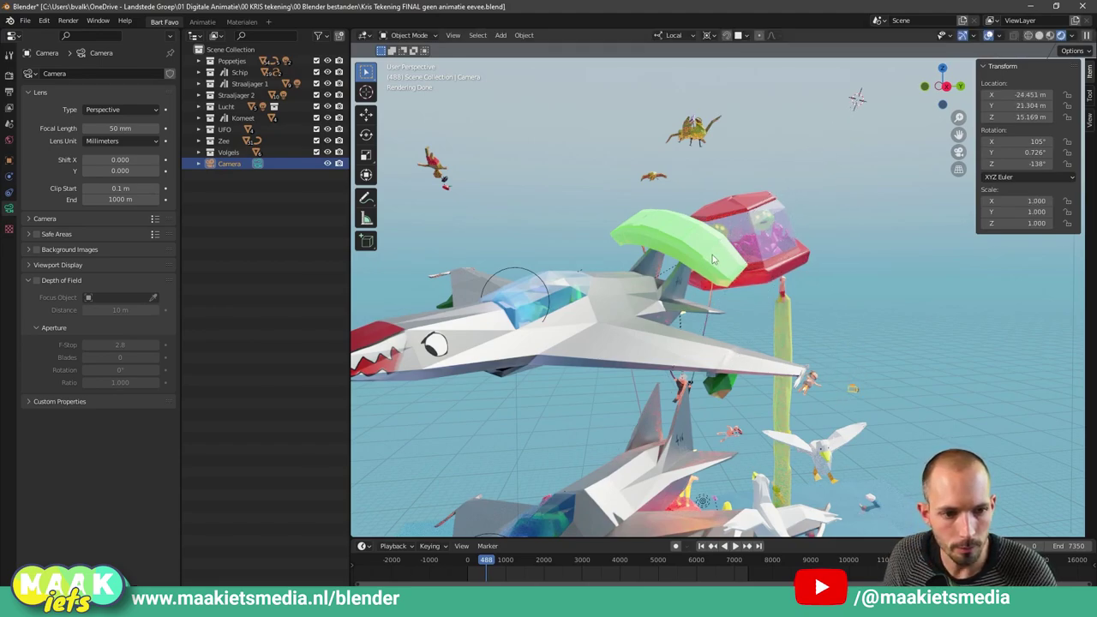
pyautogui.press('.')
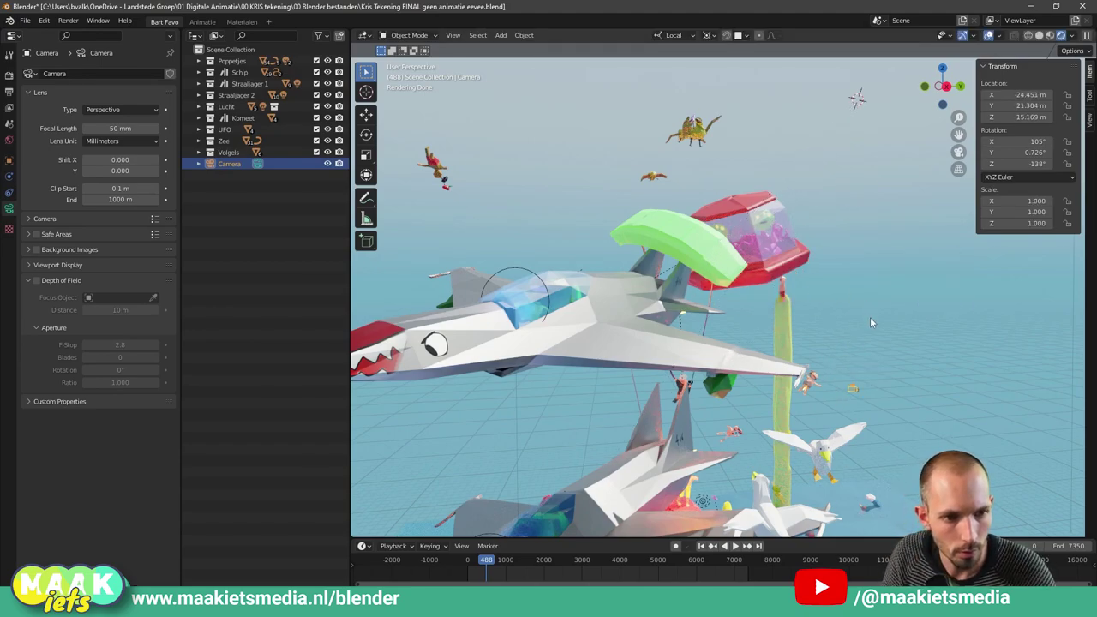
pyautogui.click(867, 383)
pyautogui.press('s')
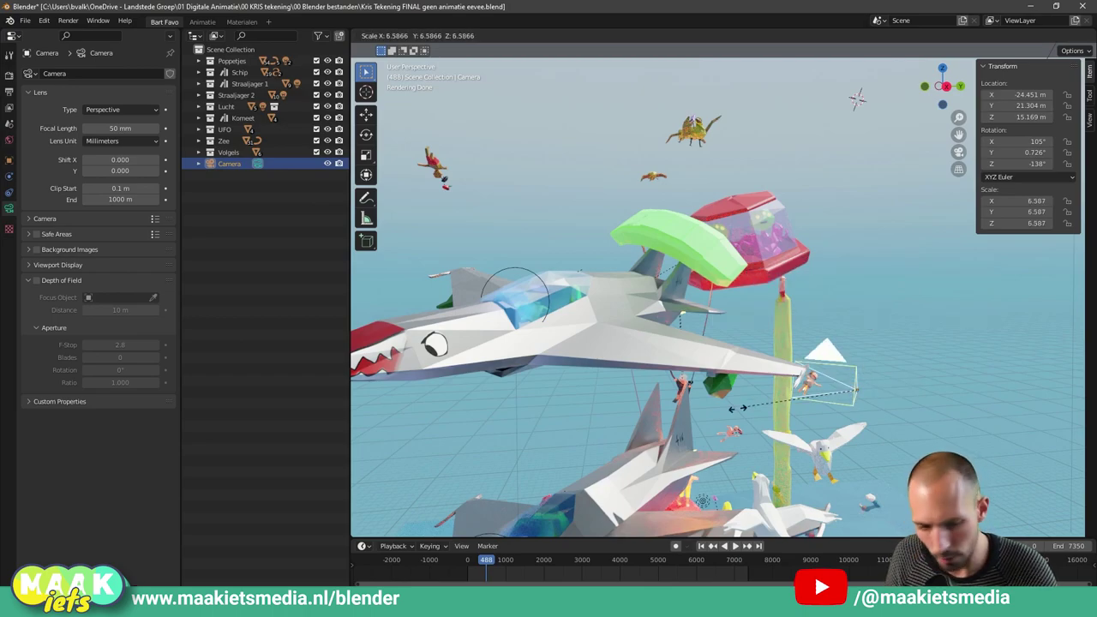
pyautogui.click(744, 351)
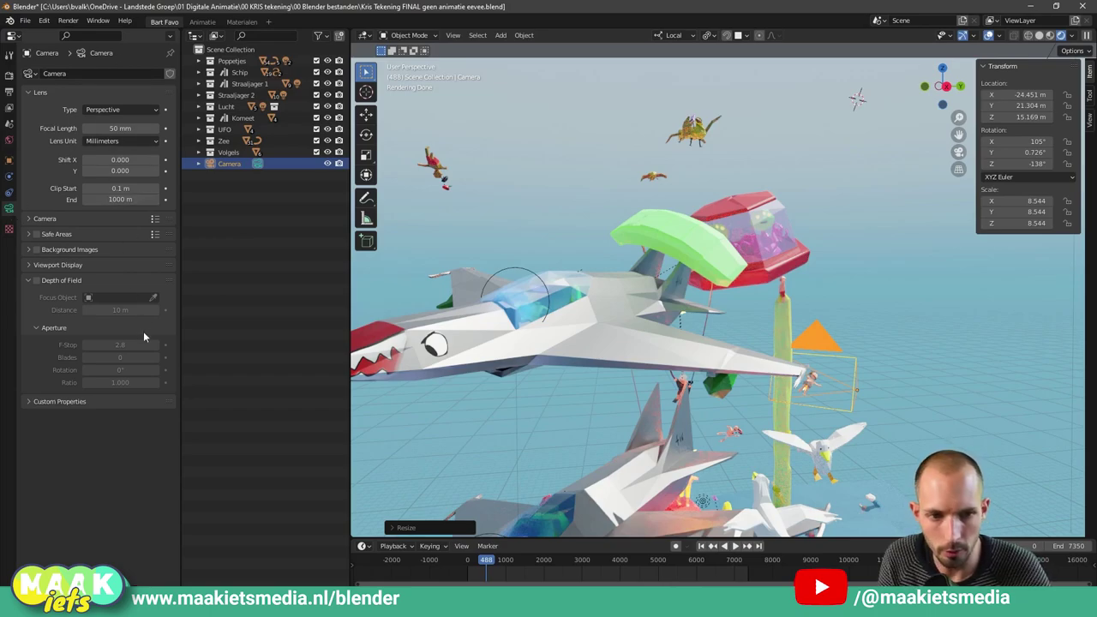
pyautogui.click(610, 346)
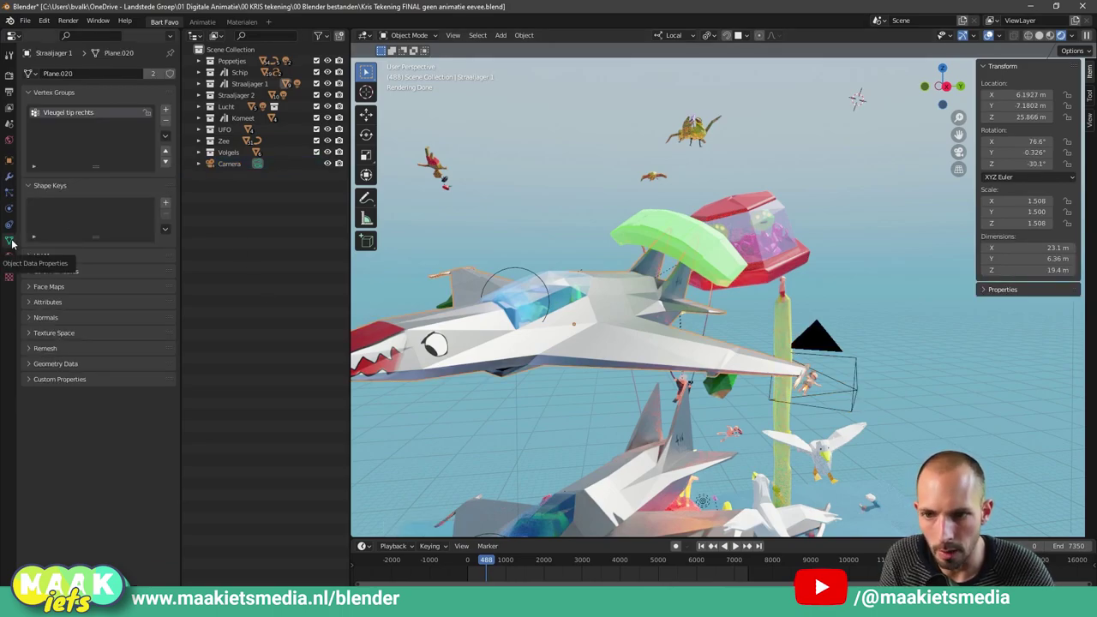
# Step: Orbit out to see the ship, jets and UFO above the water block
pyautogui.moveTo(707, 170)
pyautogui.mouseDown(button='middle')
pyautogui.moveTo(723, 250)
pyautogui.moveTo(788, 202)
pyautogui.mouseUp(button='middle')
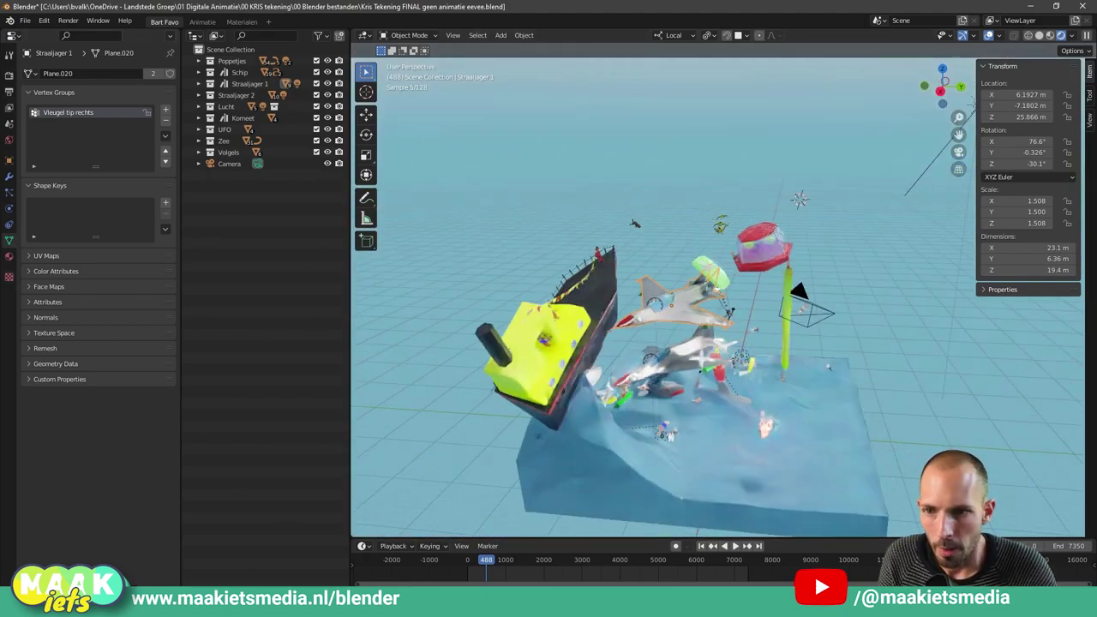